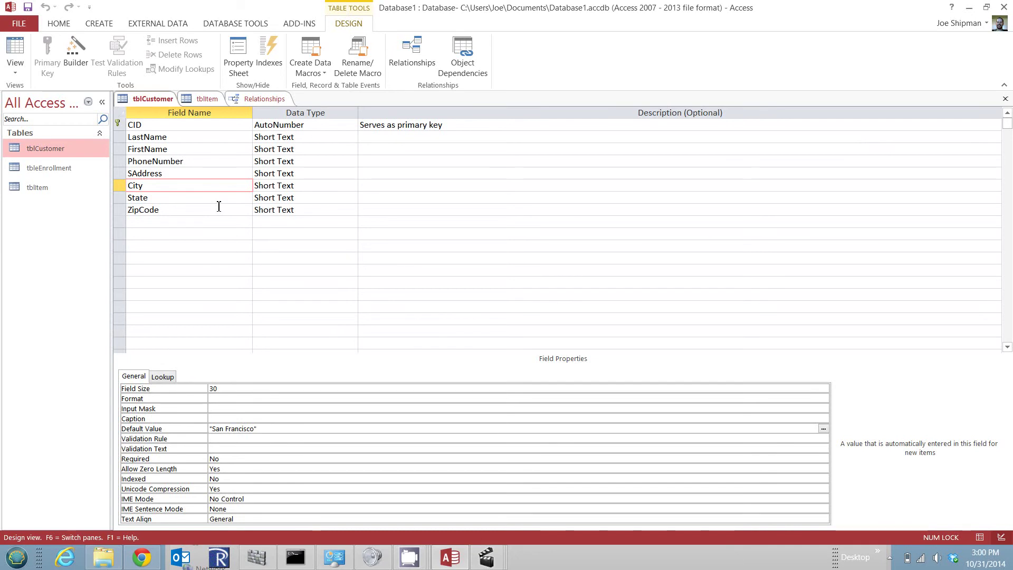
# Step: Examine the data types, field sizes, default values and input masks of the CID, FirstName, SAddress, City, State and ZipCode fields in tblCustomer
pyautogui.click(210, 126)
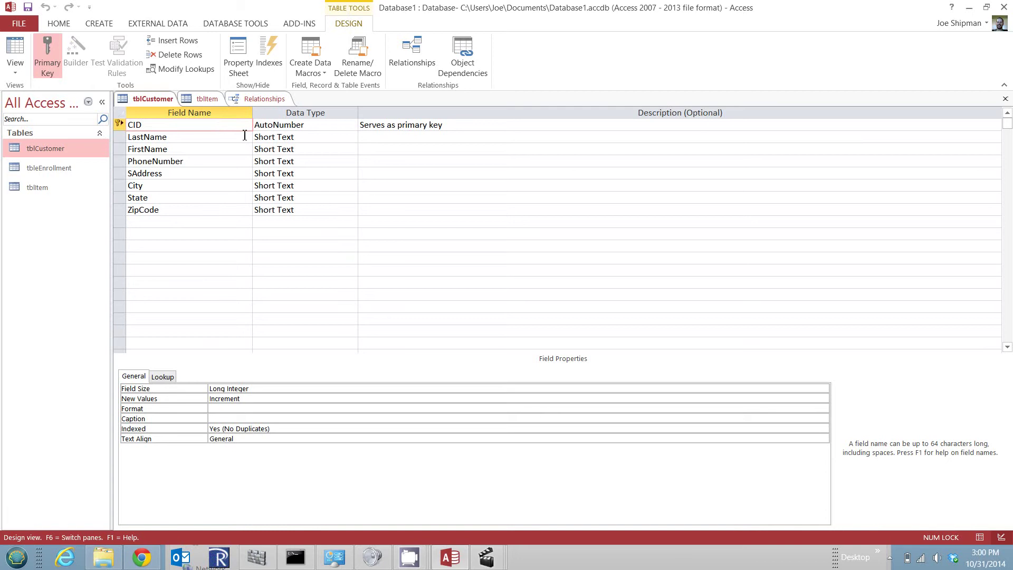
pyautogui.click(288, 128)
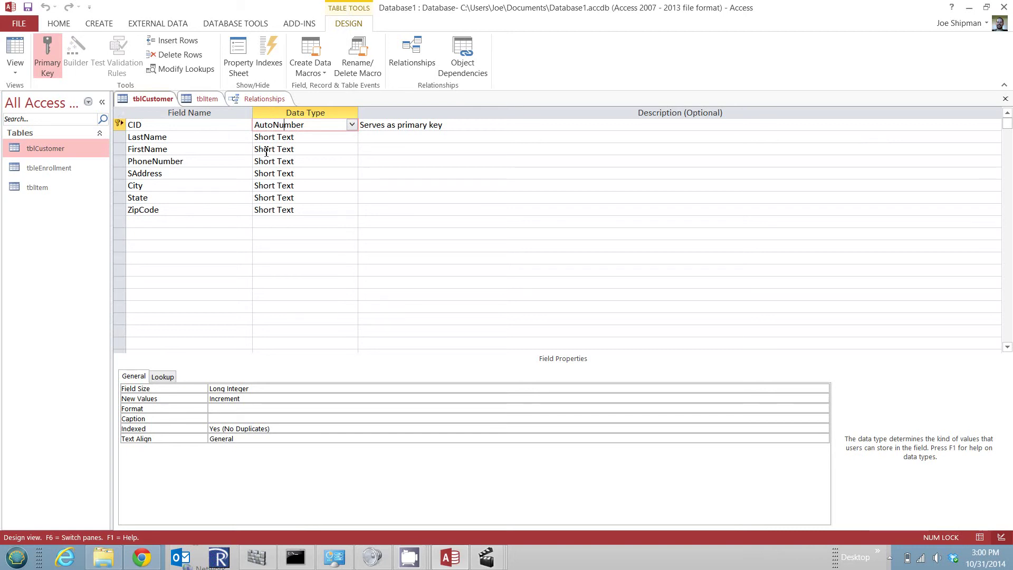
pyautogui.click(232, 149)
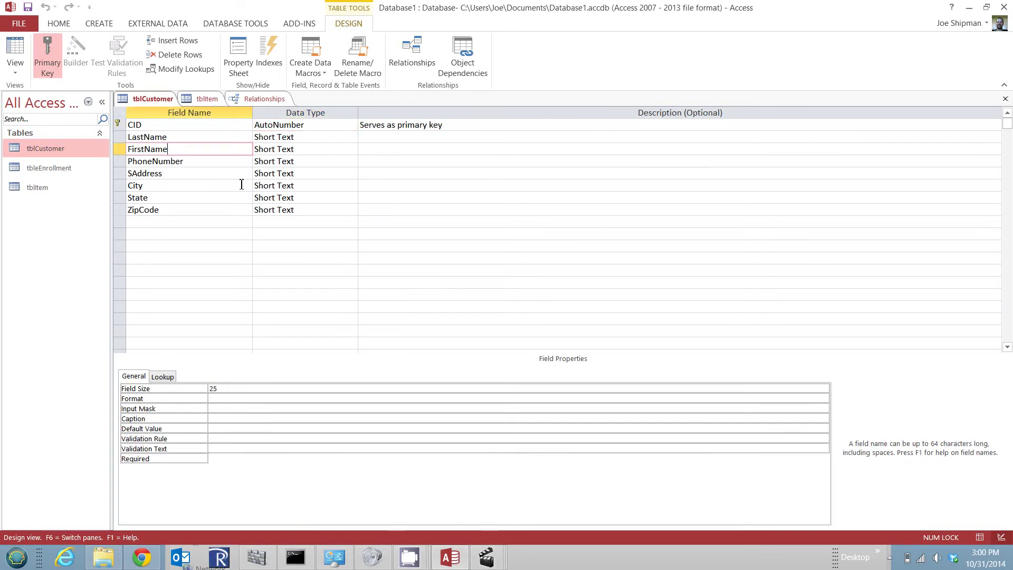
pyautogui.click(219, 388)
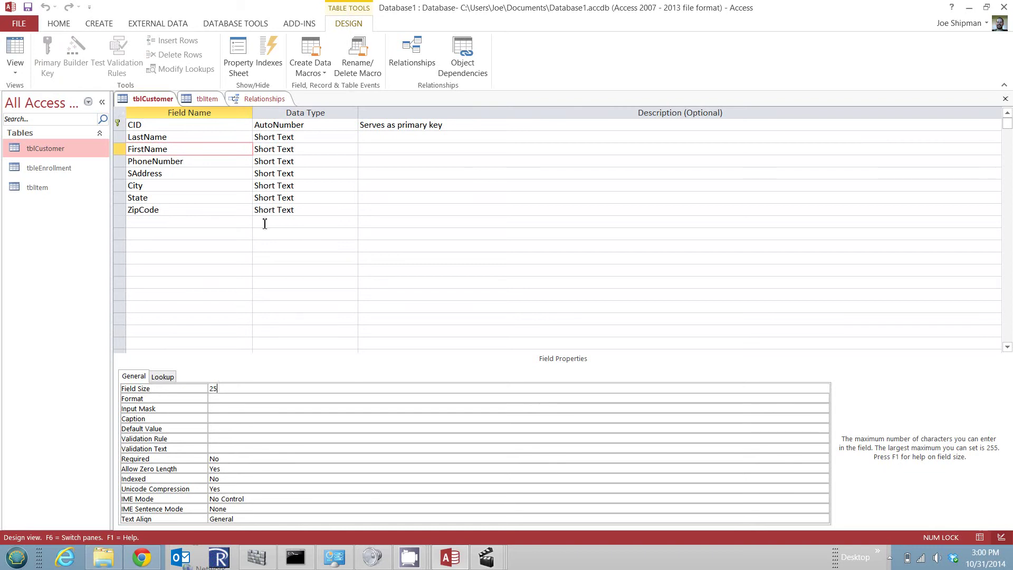
pyautogui.click(245, 175)
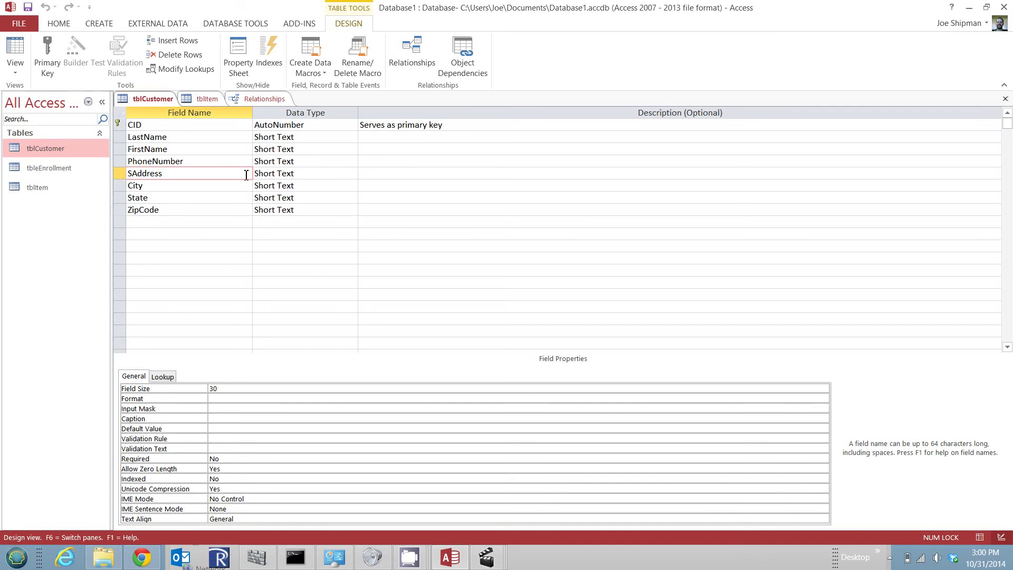
pyautogui.click(280, 187)
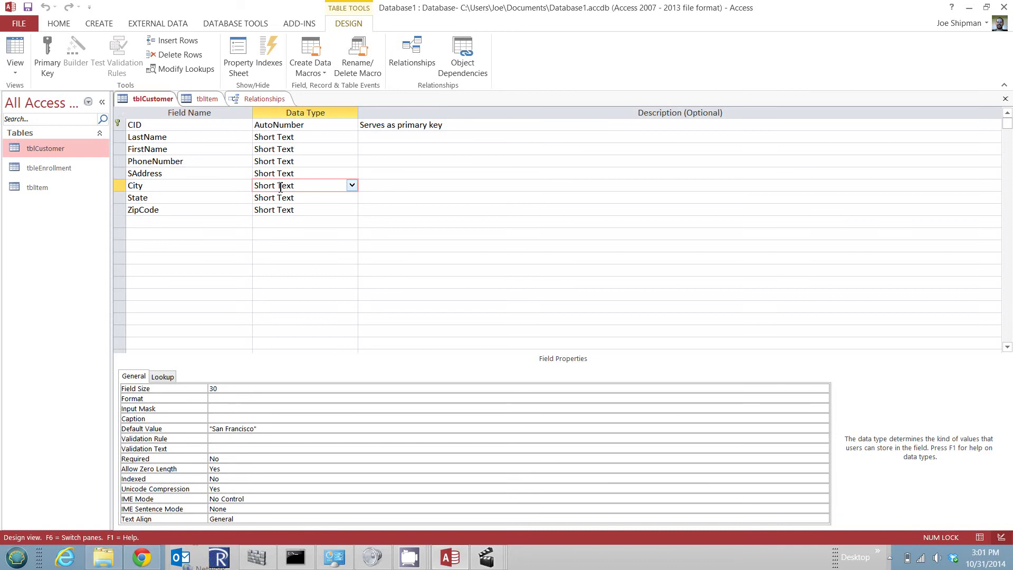
pyautogui.click(260, 431)
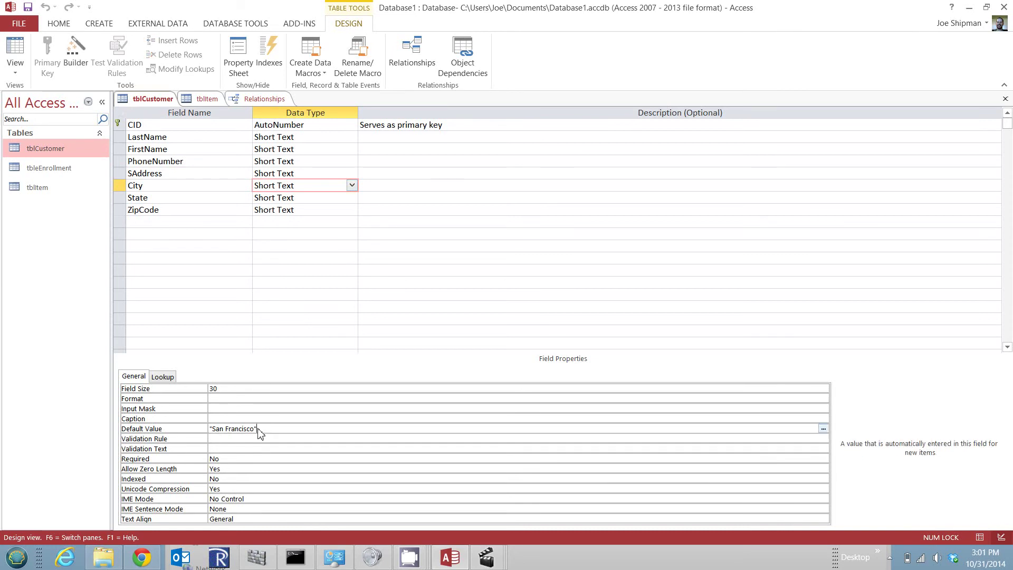
pyautogui.click(262, 196)
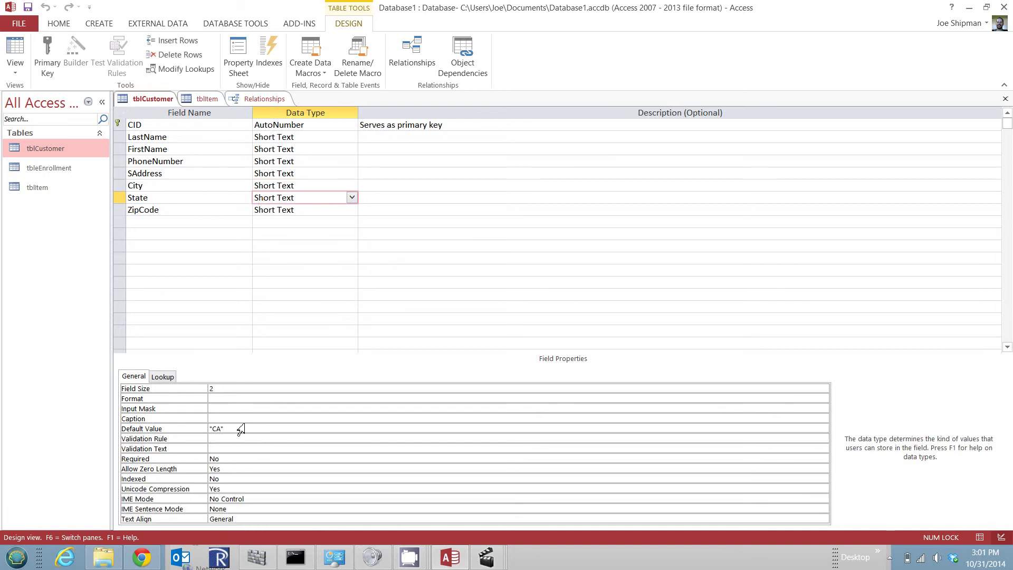
pyautogui.click(232, 388)
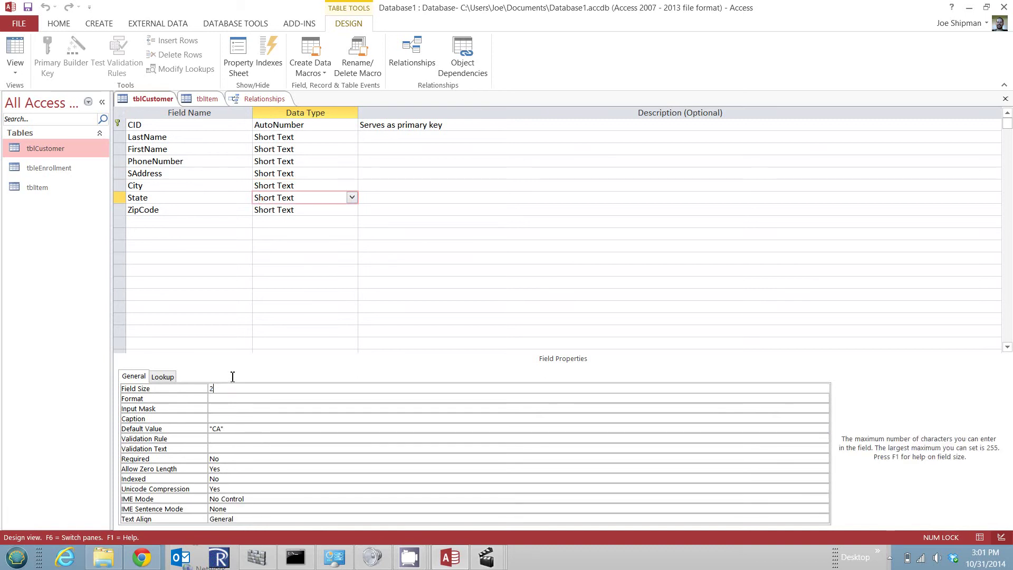
pyautogui.click(203, 209)
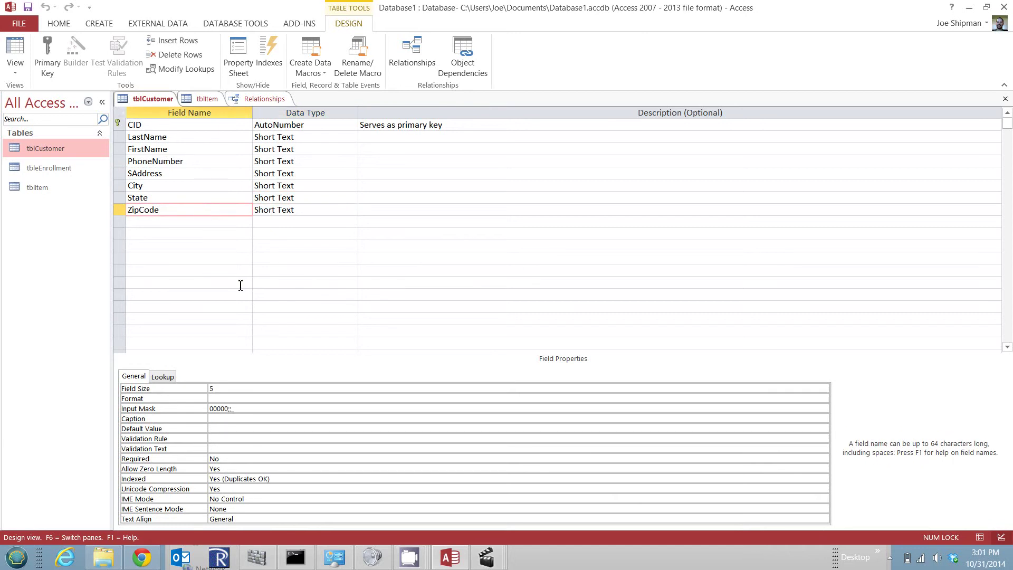
# Step: Apply the Phone Number input mask to the PhoneNumber field with the Input Mask Wizard
pyautogui.click(216, 163)
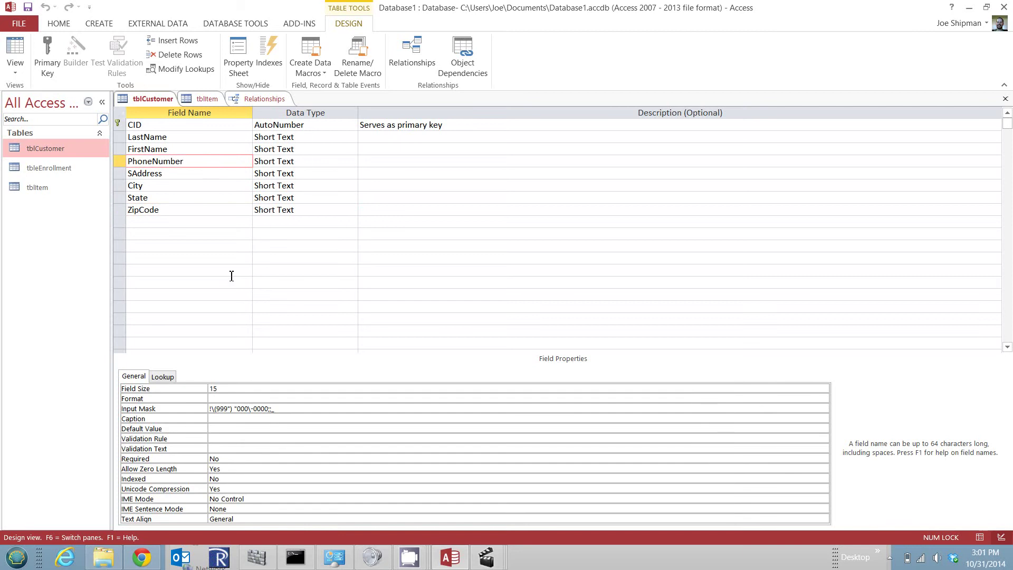
pyautogui.click(297, 411)
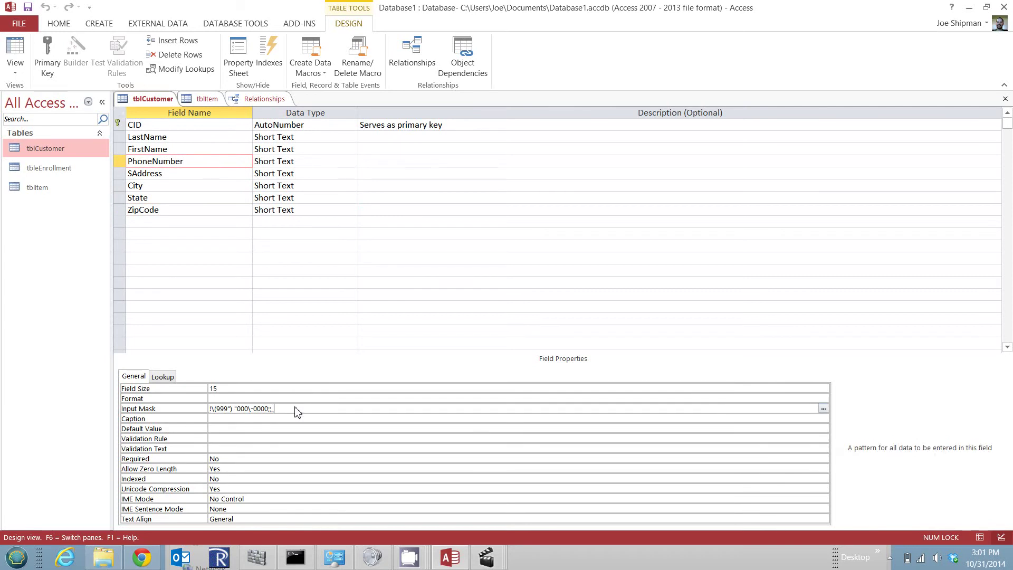
pyautogui.click(822, 409)
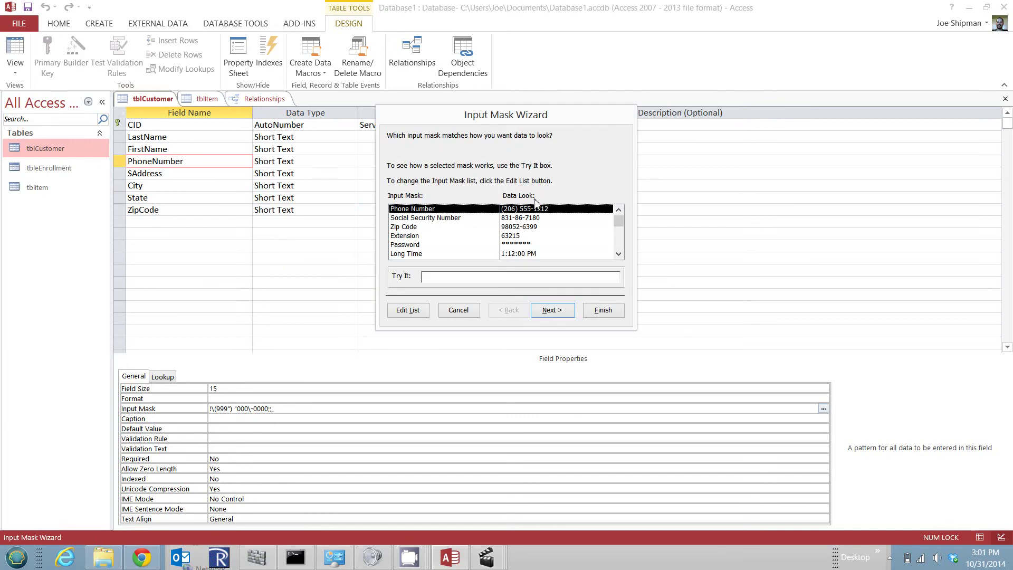
pyautogui.click(603, 310)
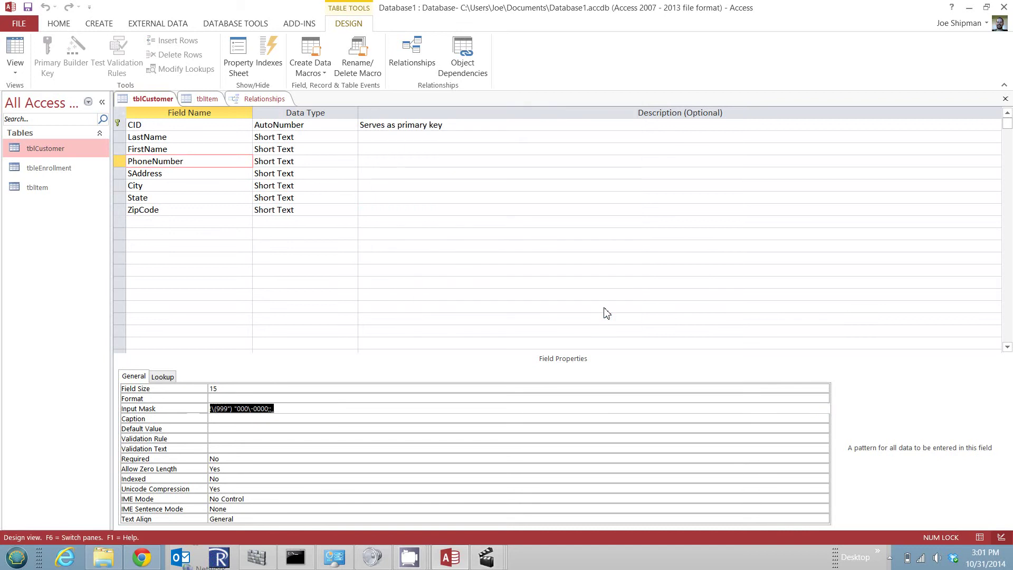
# Step: Open the tblItem table in Design view and check the Price field's decimal places
pyautogui.click(51, 178)
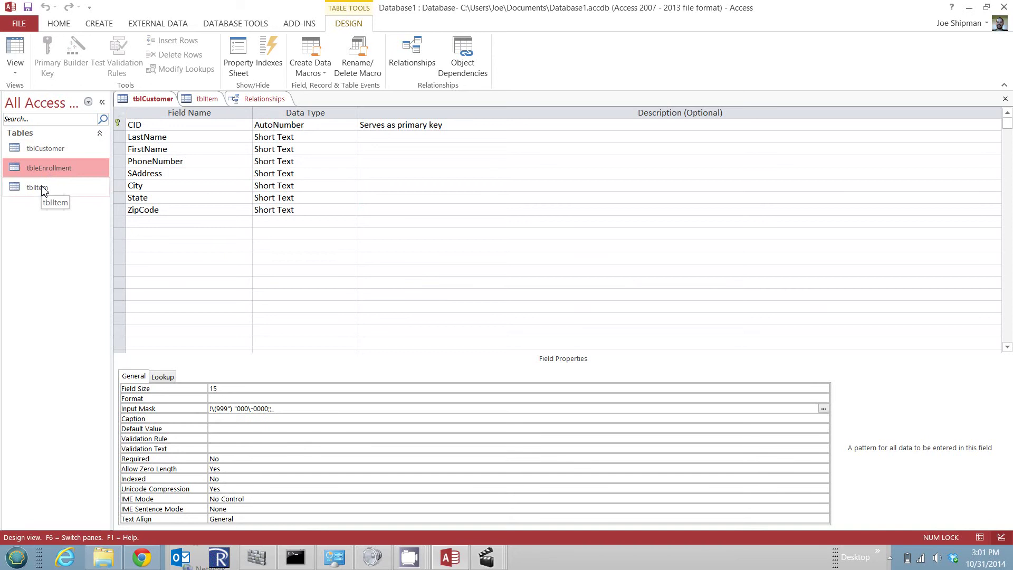
pyautogui.click(44, 190)
pyautogui.doubleClick(42, 188)
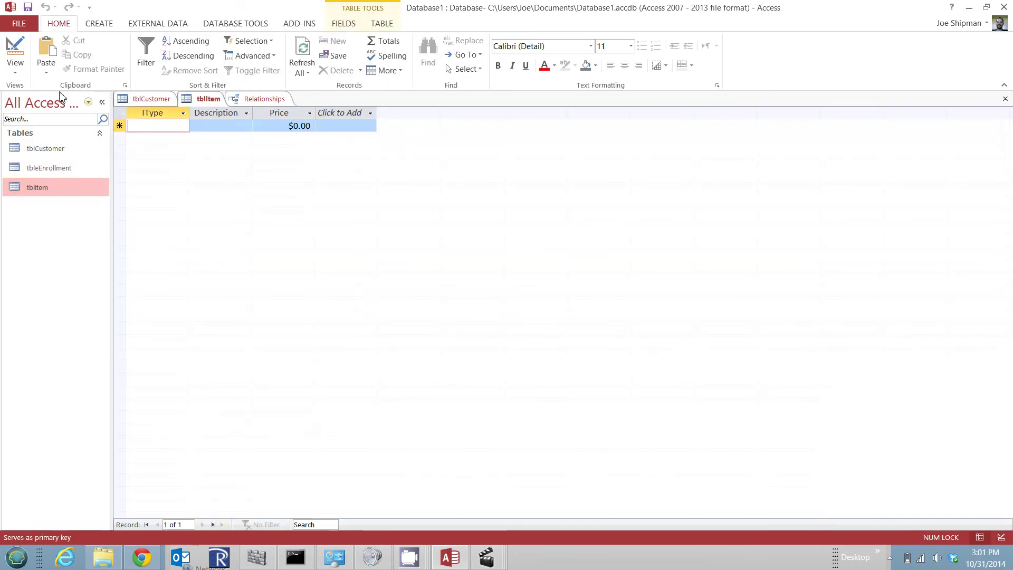
pyautogui.click(21, 72)
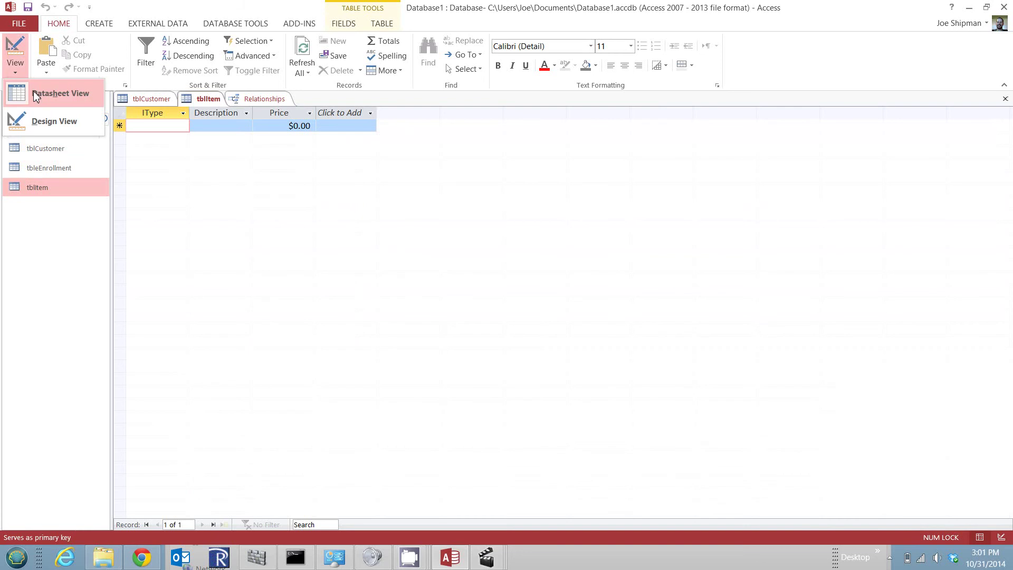
pyautogui.click(39, 116)
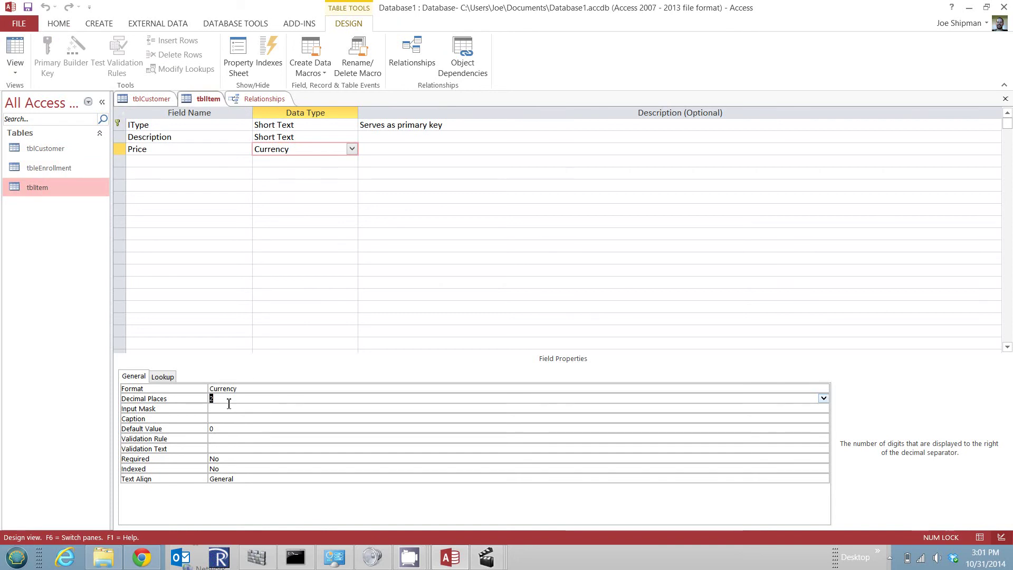
# Step: Open the tbleEnrollment table in Design view to examine its field definitions
pyautogui.click(33, 166)
pyautogui.doubleClick(32, 166)
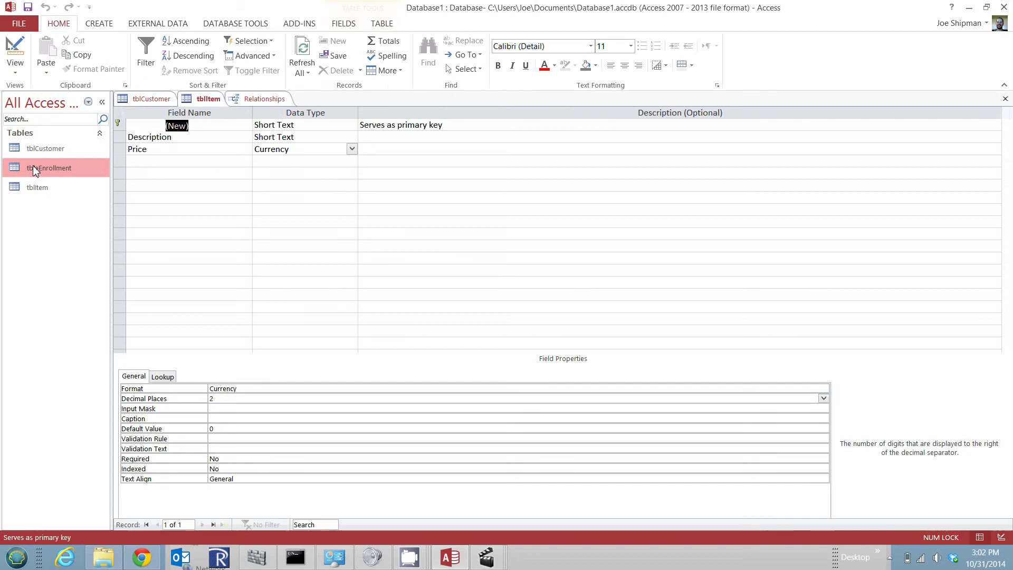
pyautogui.click(16, 73)
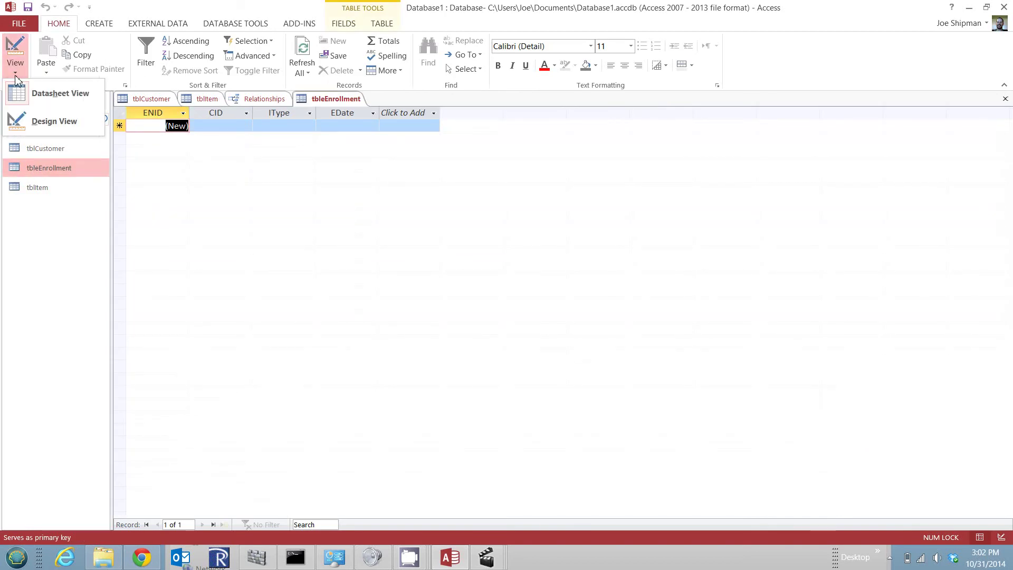
pyautogui.click(40, 120)
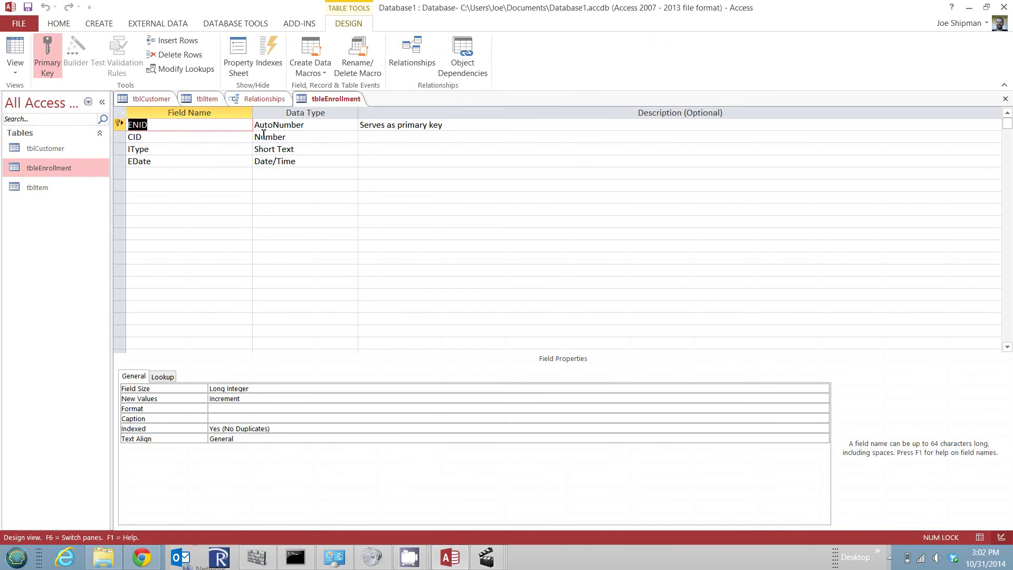
# Step: Try to change the IType field's data type in tbleEnrollment with the Lookup Wizard
pyautogui.click(305, 152)
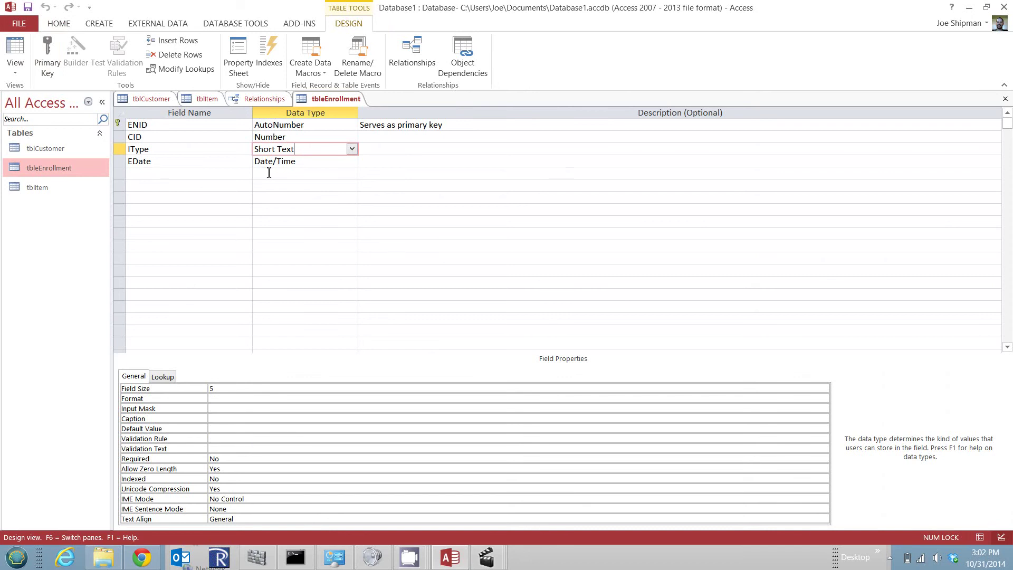
pyautogui.click(351, 151)
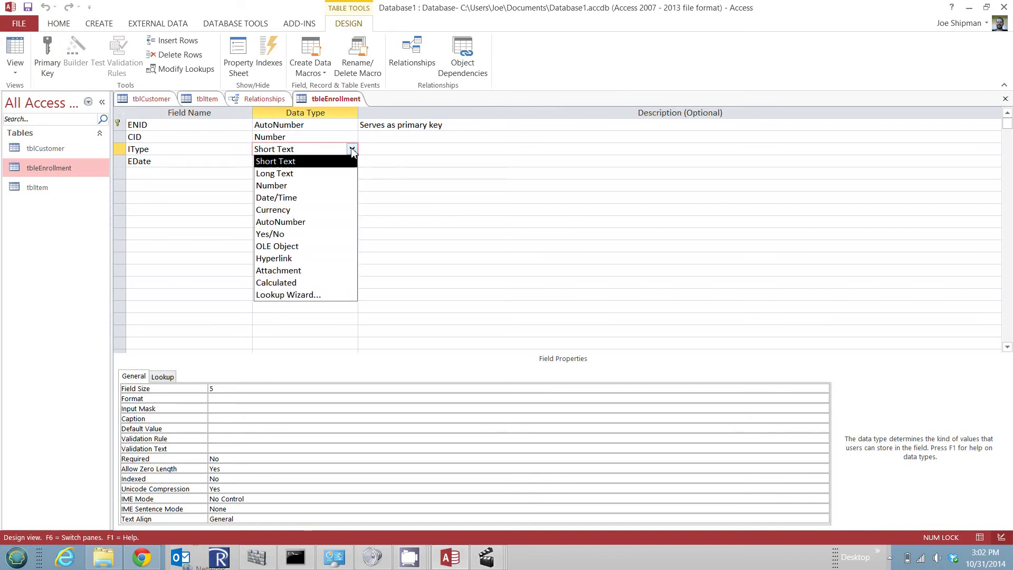
pyautogui.click(338, 294)
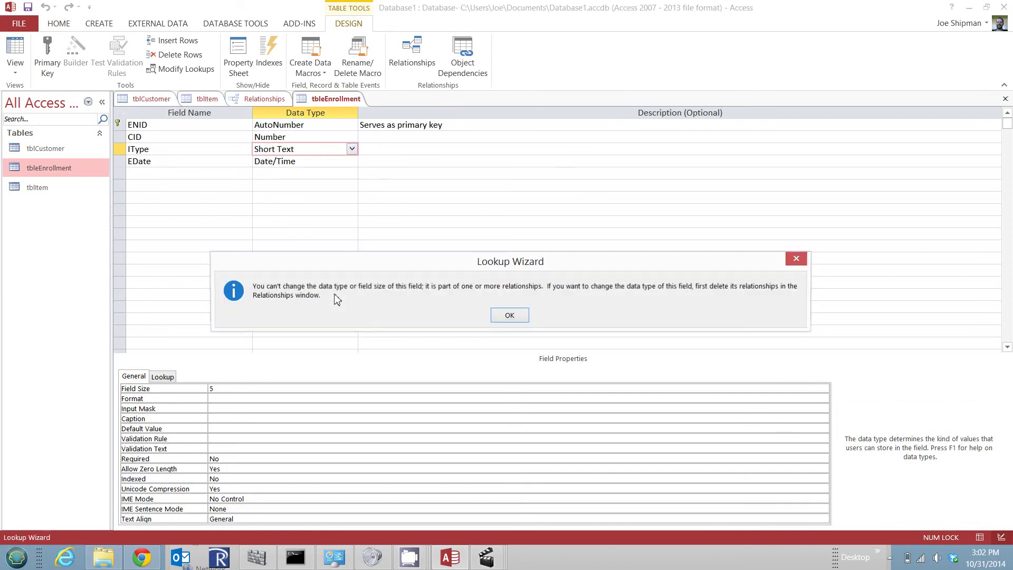
pyautogui.click(524, 316)
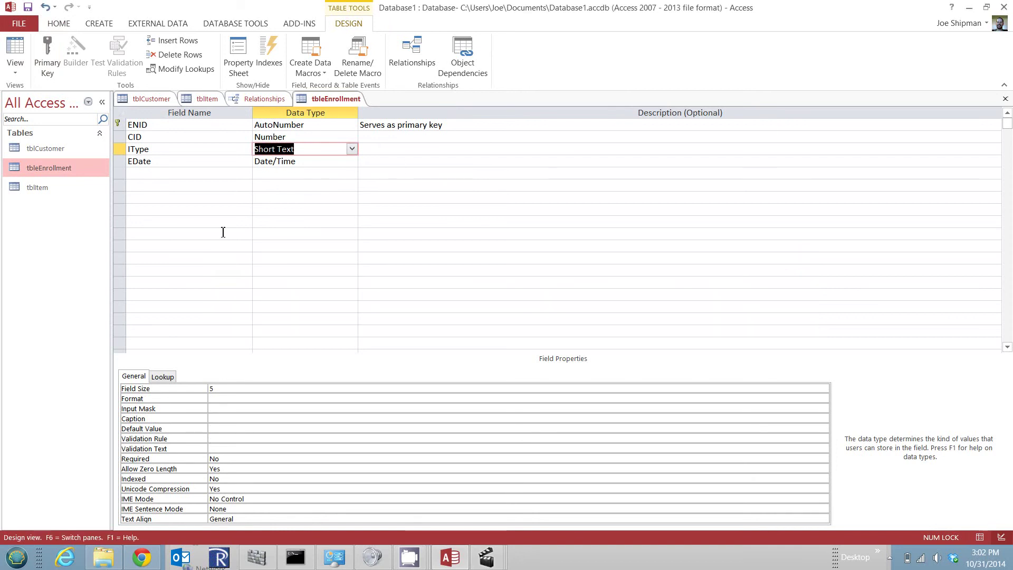
pyautogui.click(350, 152)
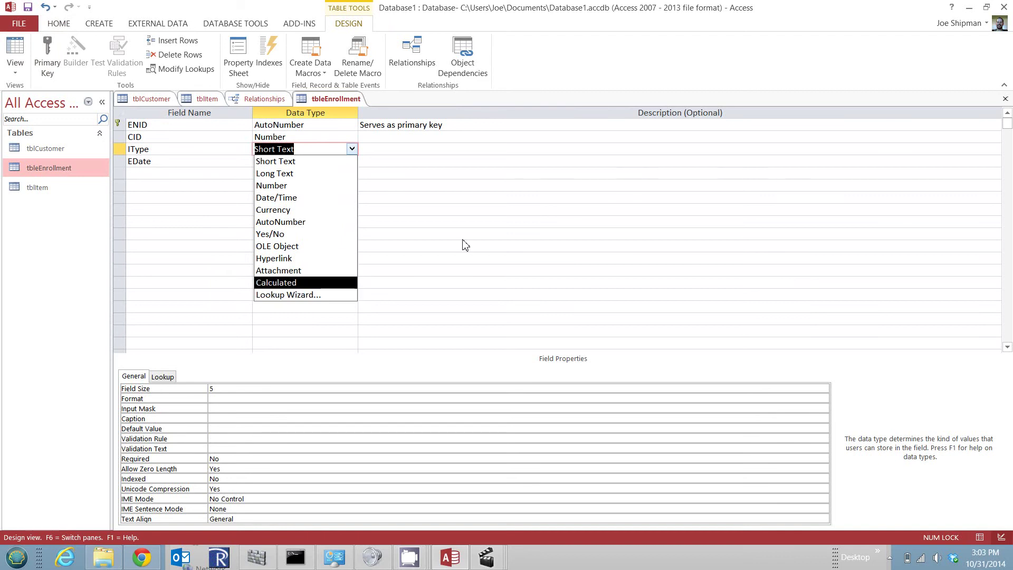
pyautogui.press('Escape')
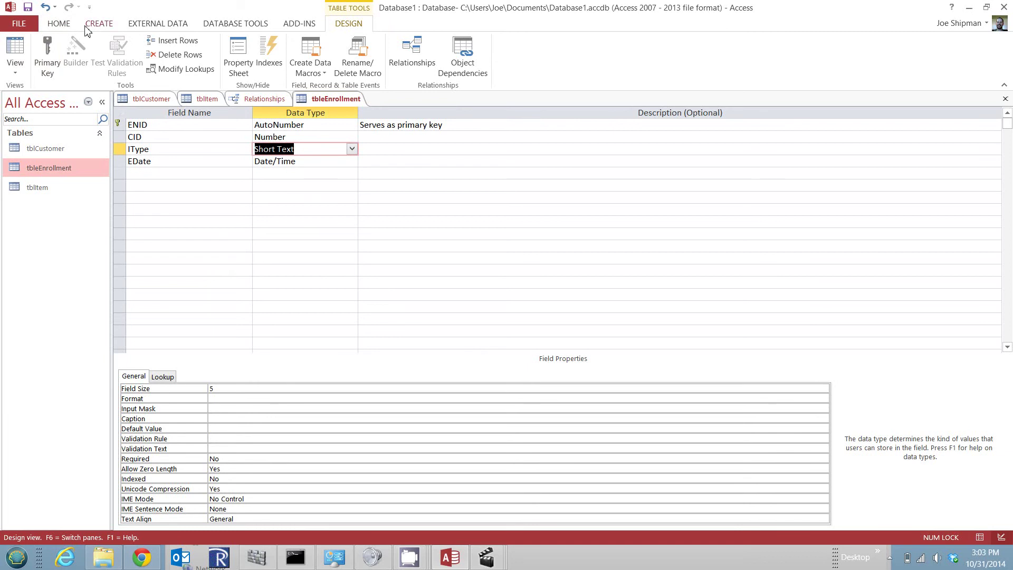
# Step: Show the relationships between the tblCustomer, tbleEnrollment and tblItem tables
pyautogui.click(161, 25)
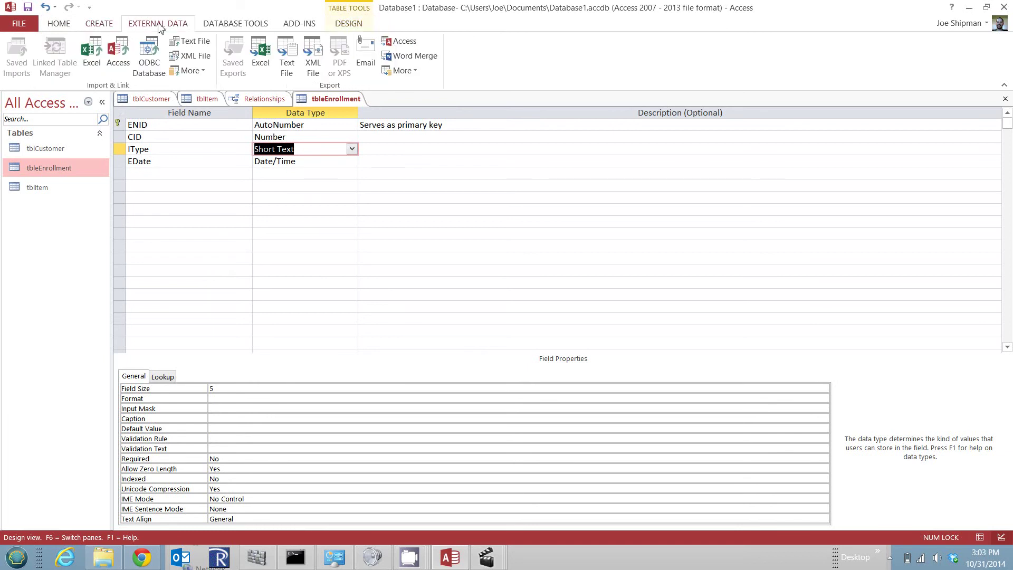
pyautogui.click(216, 26)
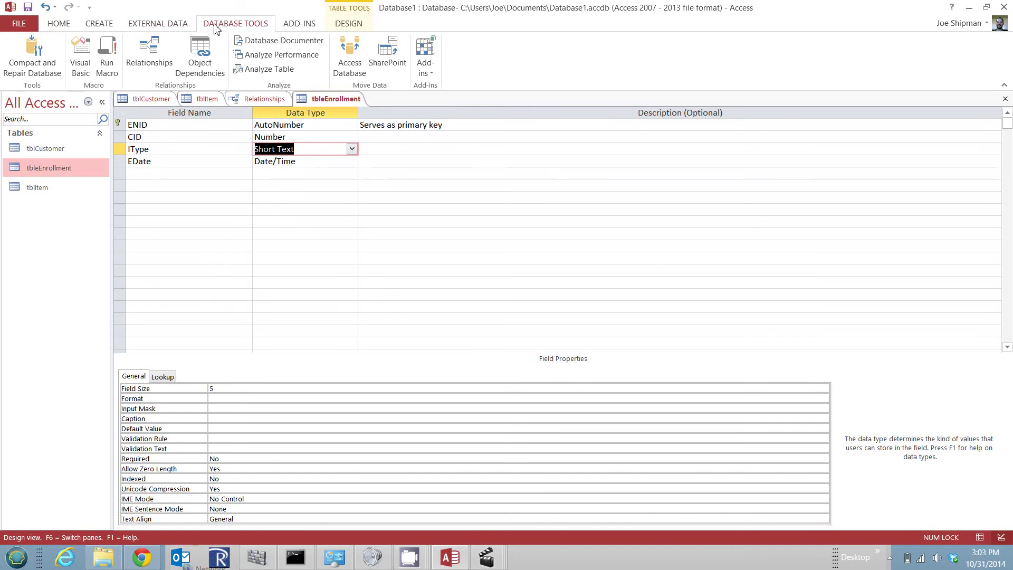
pyautogui.click(153, 60)
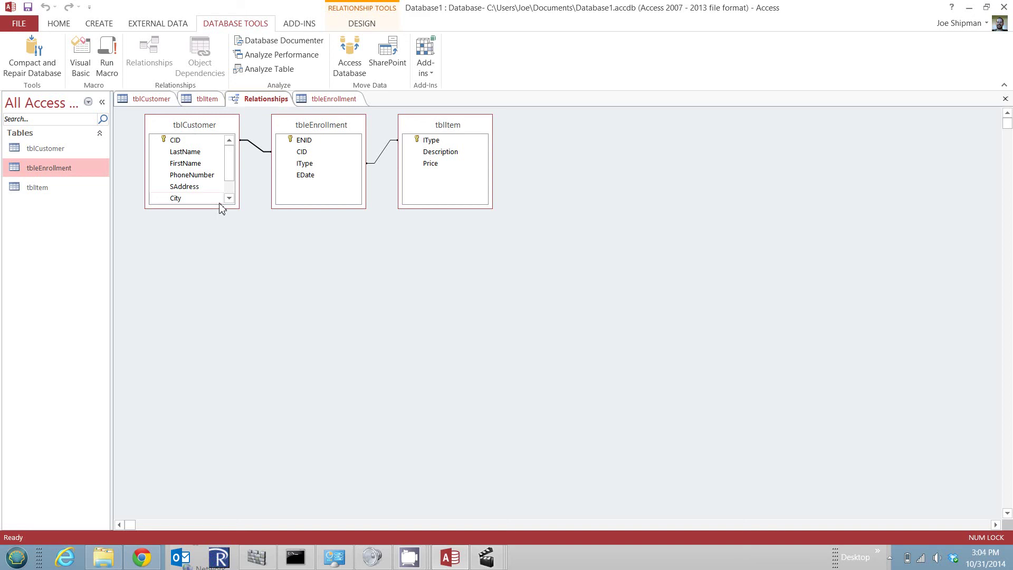
# Step: Try to enforce referential integrity with cascading updates and deletes on the CID relationship between tblCustomer and tbleEnrollment
pyautogui.doubleClick(251, 148)
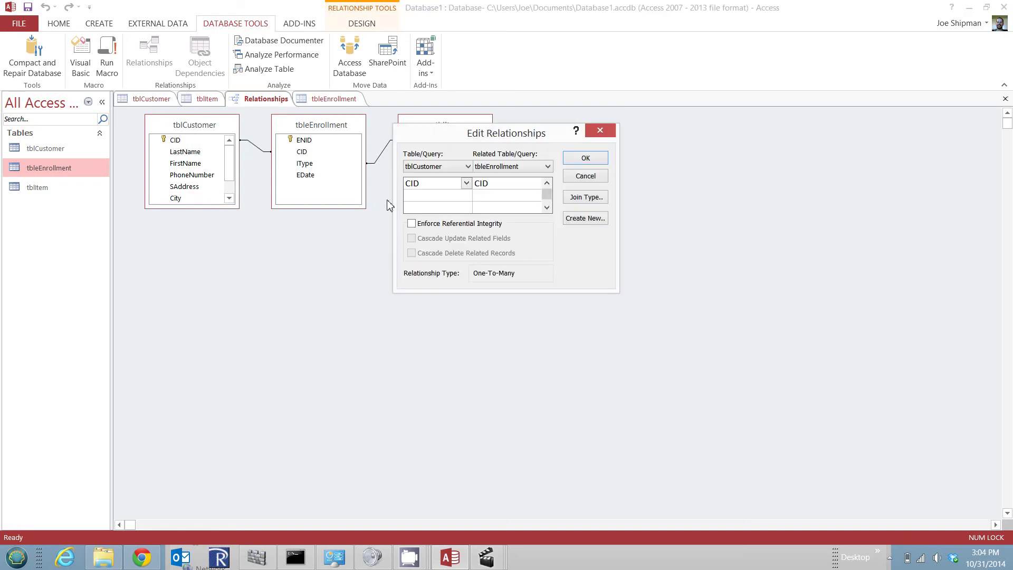
pyautogui.click(411, 226)
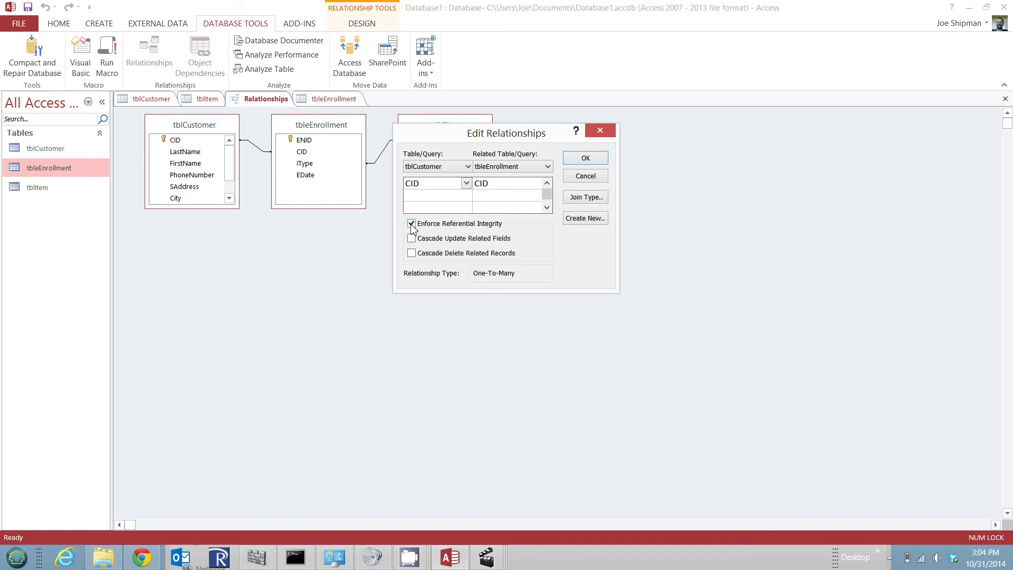
pyautogui.click(412, 239)
pyautogui.click(412, 254)
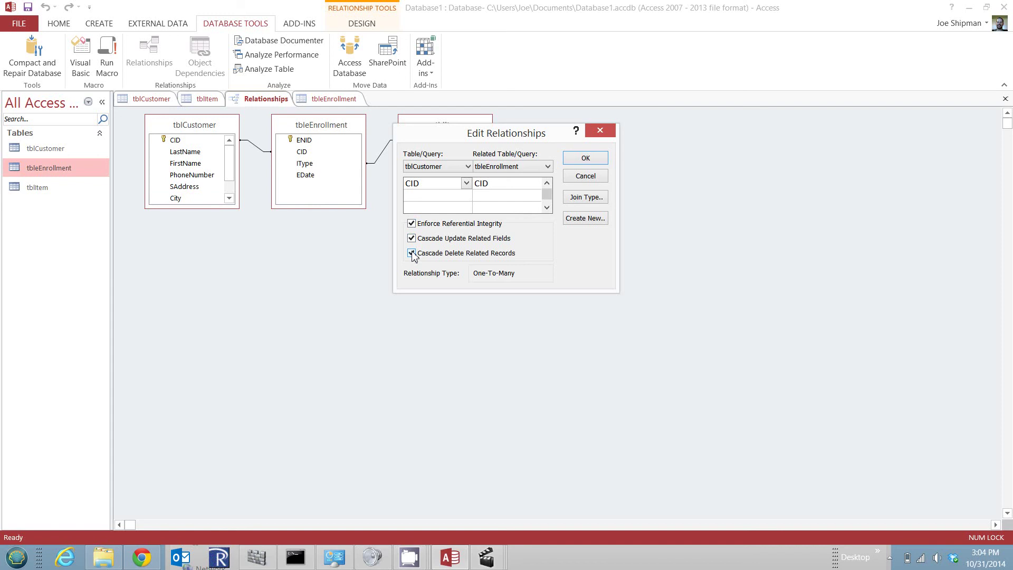
pyautogui.click(591, 160)
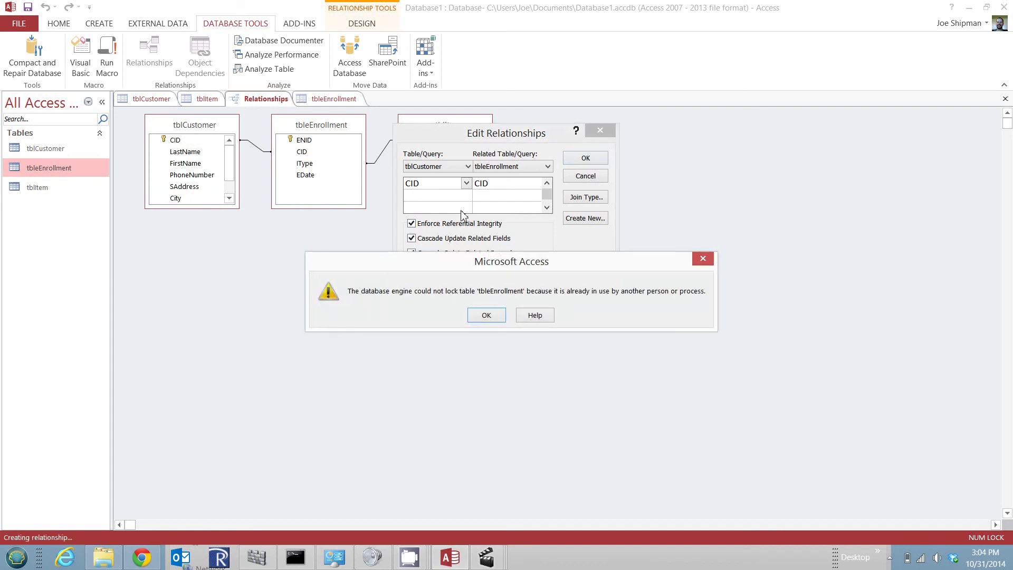
pyautogui.click(483, 317)
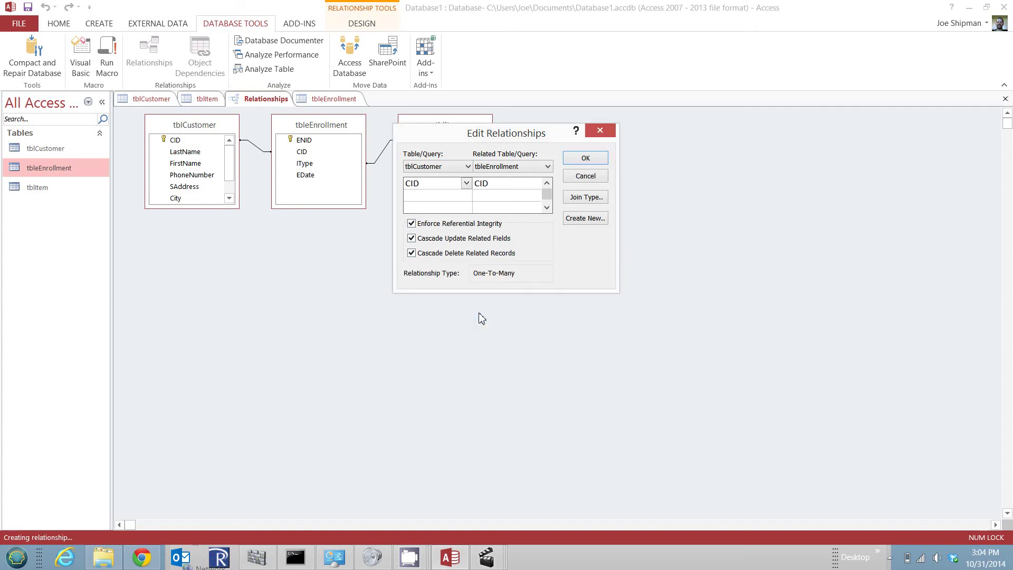
pyautogui.click(157, 100)
pyautogui.press('Return')
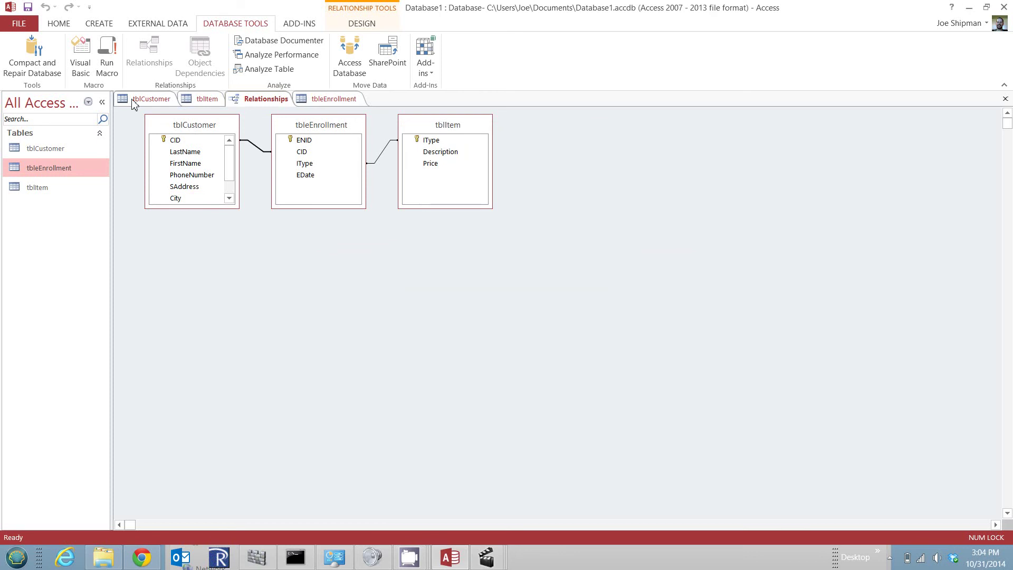
# Step: Close the tblCustomer table with its design changes saved, and close the tblItem table
pyautogui.click(135, 102)
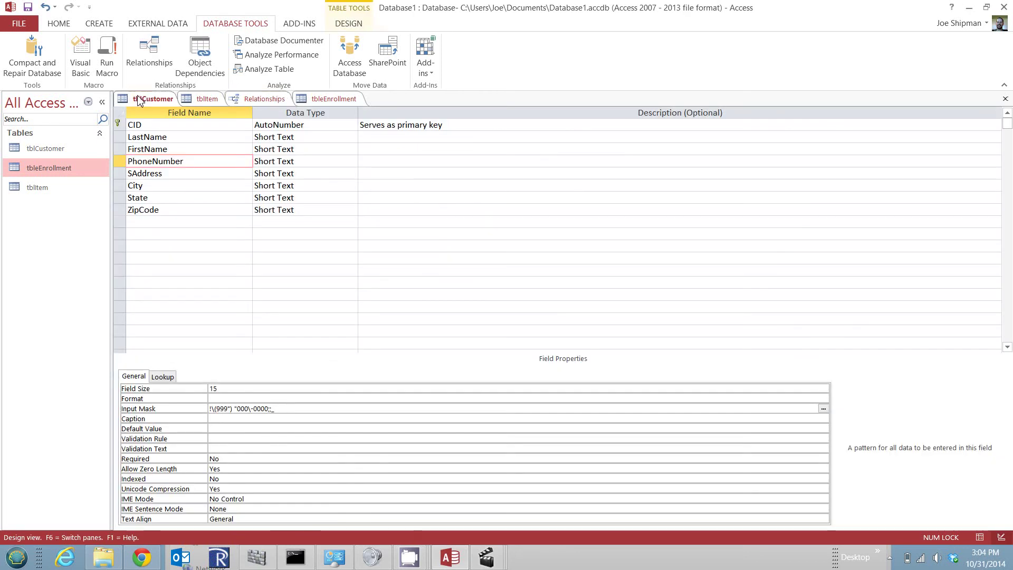
pyautogui.rightClick(159, 104)
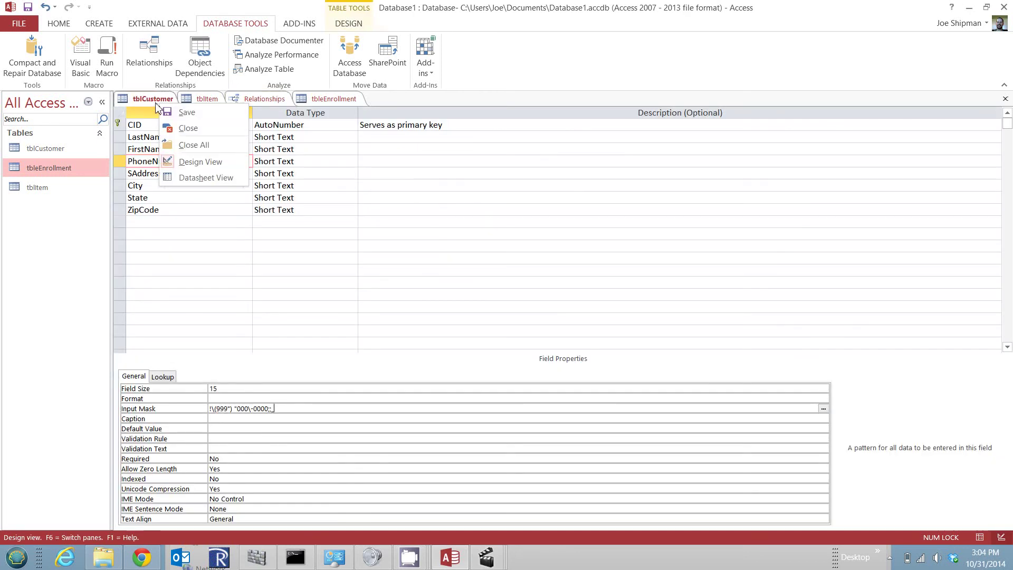
pyautogui.click(189, 128)
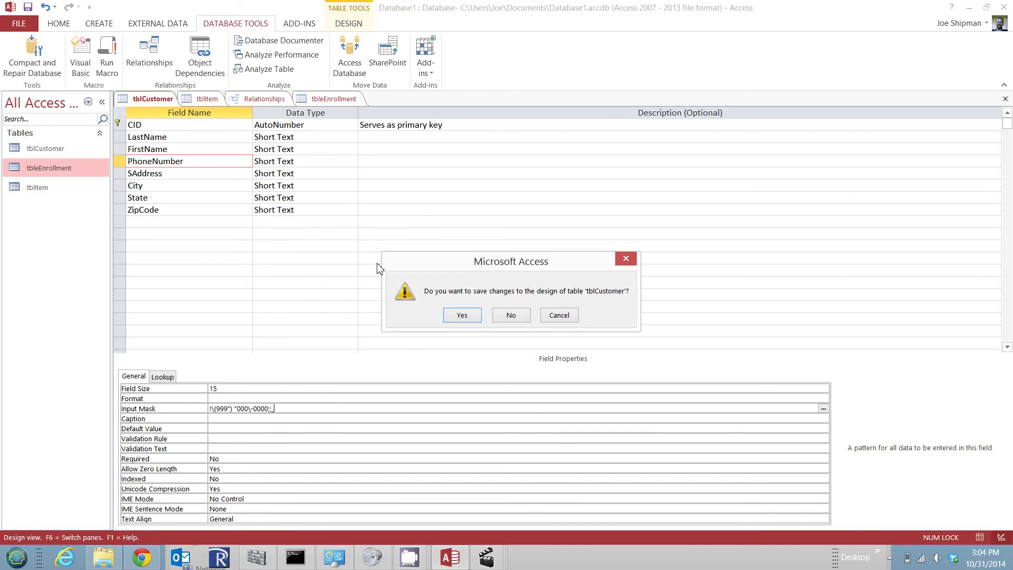
pyautogui.click(444, 315)
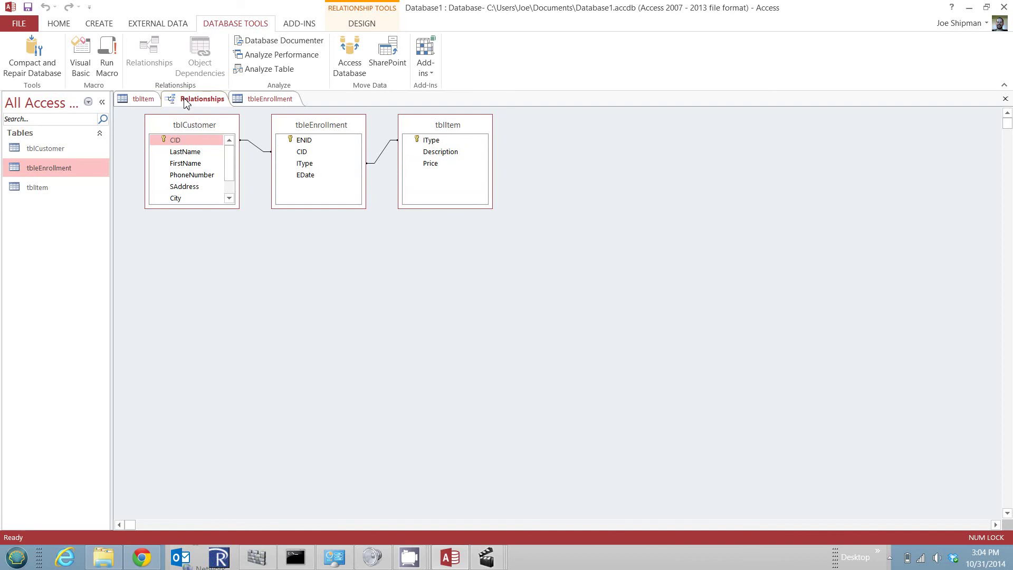
pyautogui.click(150, 100)
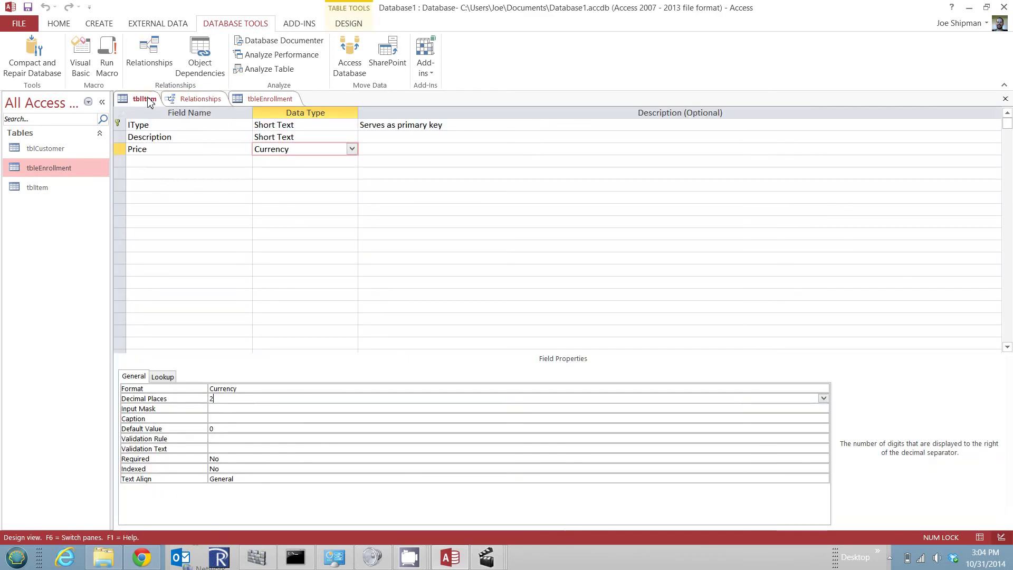
pyautogui.rightClick(149, 101)
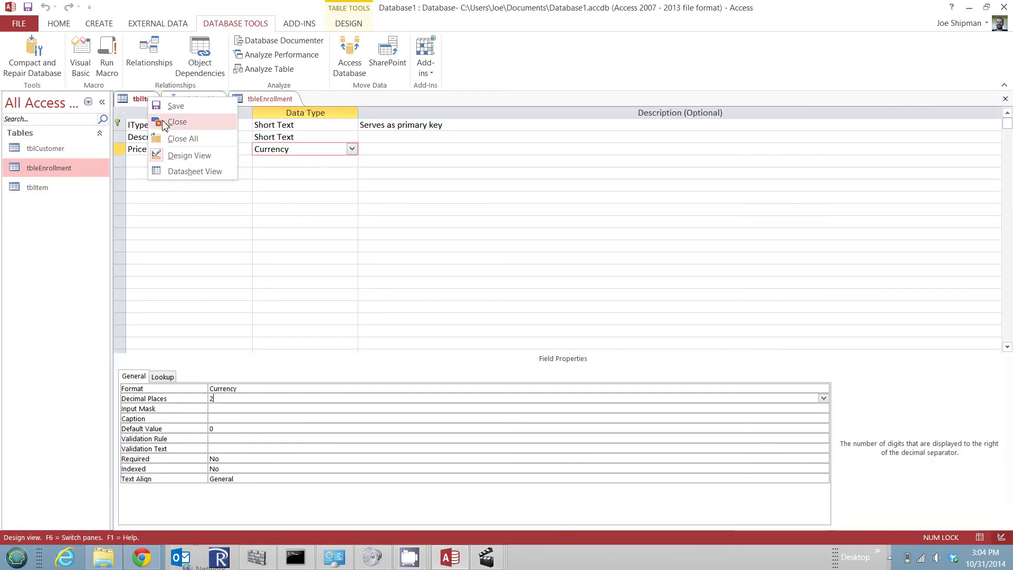
pyautogui.click(164, 123)
# Step: Close the tbleEnrollment table and save its design changes
pyautogui.click(204, 100)
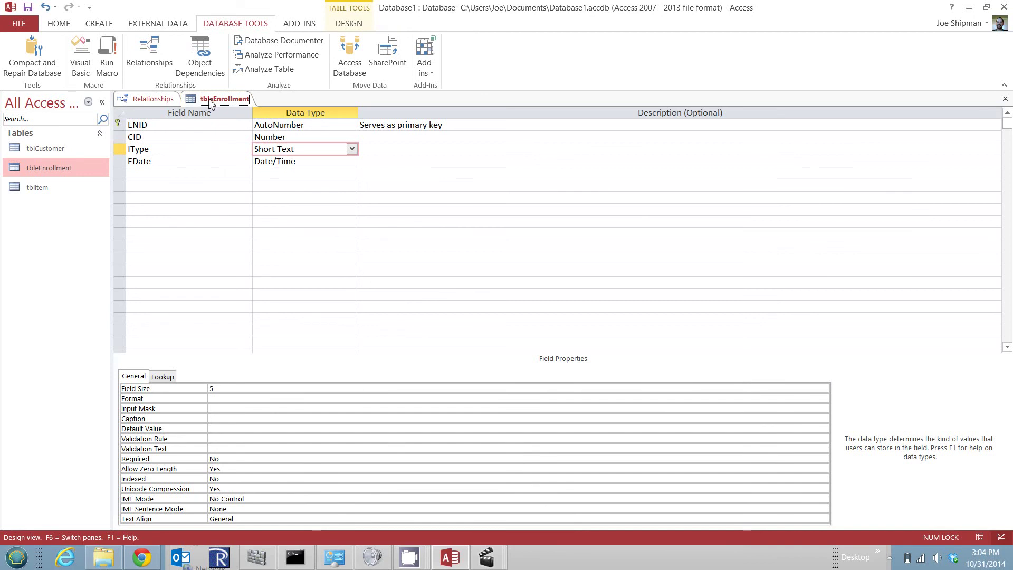
pyautogui.rightClick(210, 100)
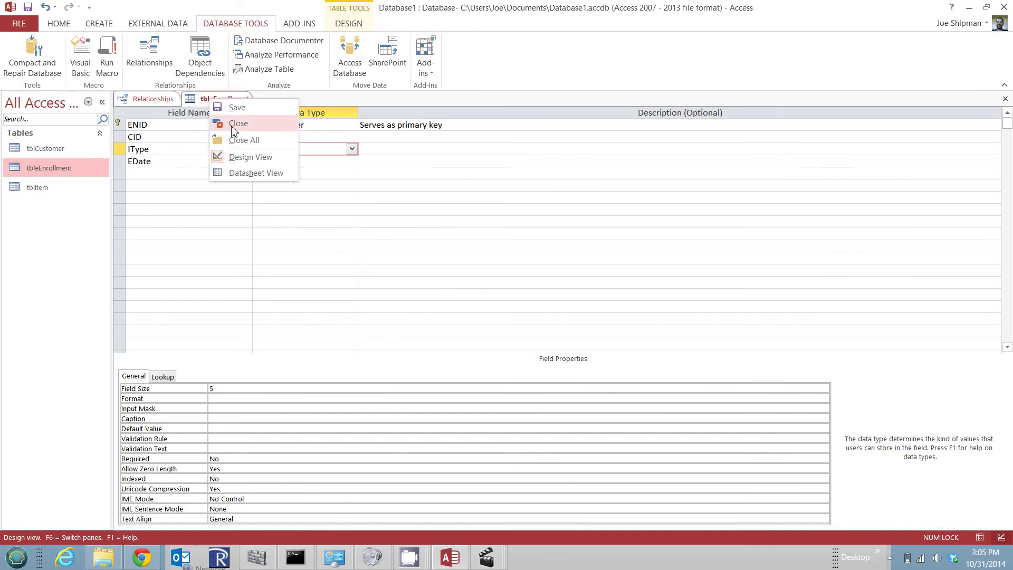
pyautogui.click(233, 126)
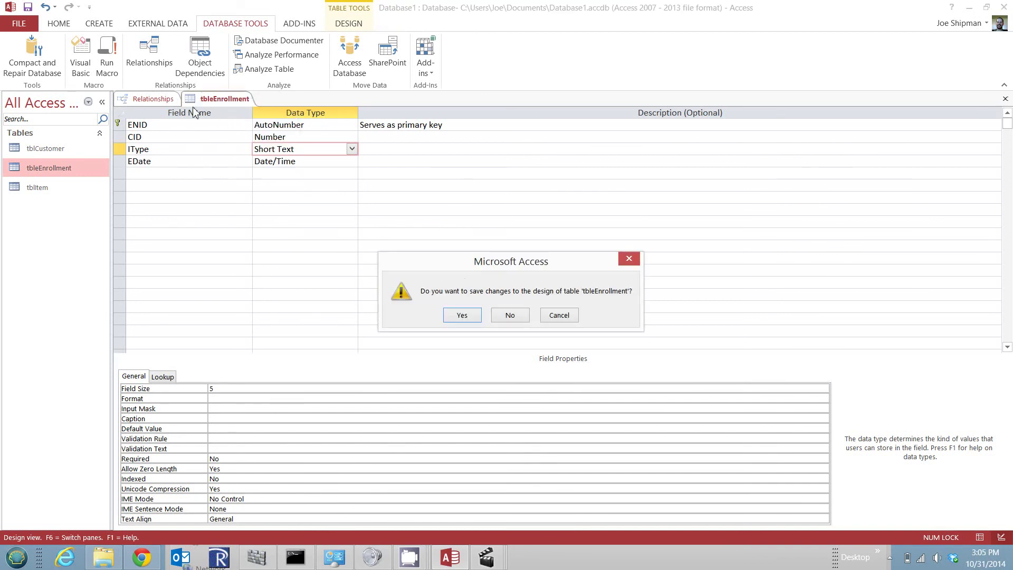
pyautogui.click(462, 315)
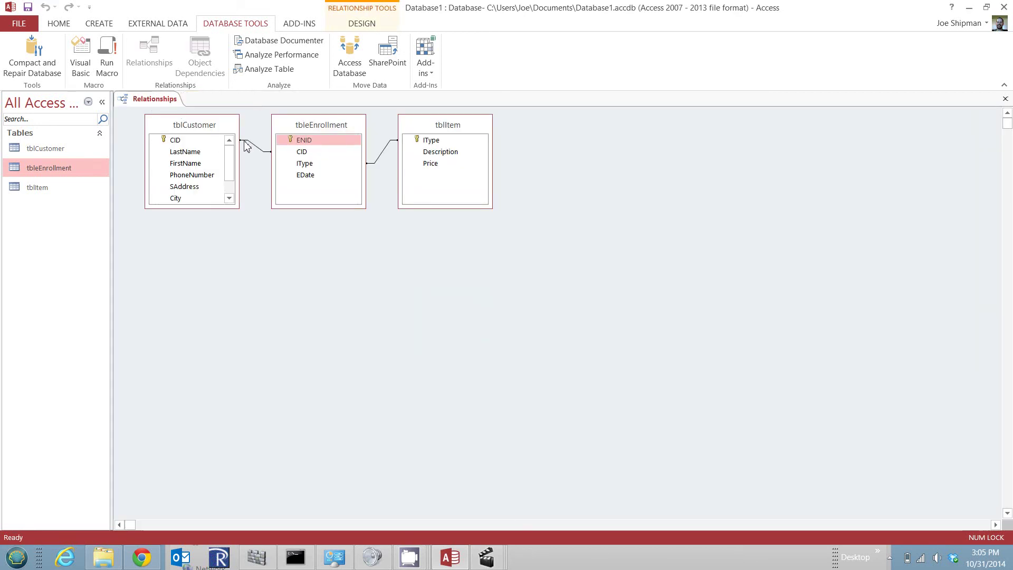
# Step: Enforce referential integrity with cascading updates and deletes on the CID relationship between tblCustomer and tbleEnrollment
pyautogui.doubleClick(248, 146)
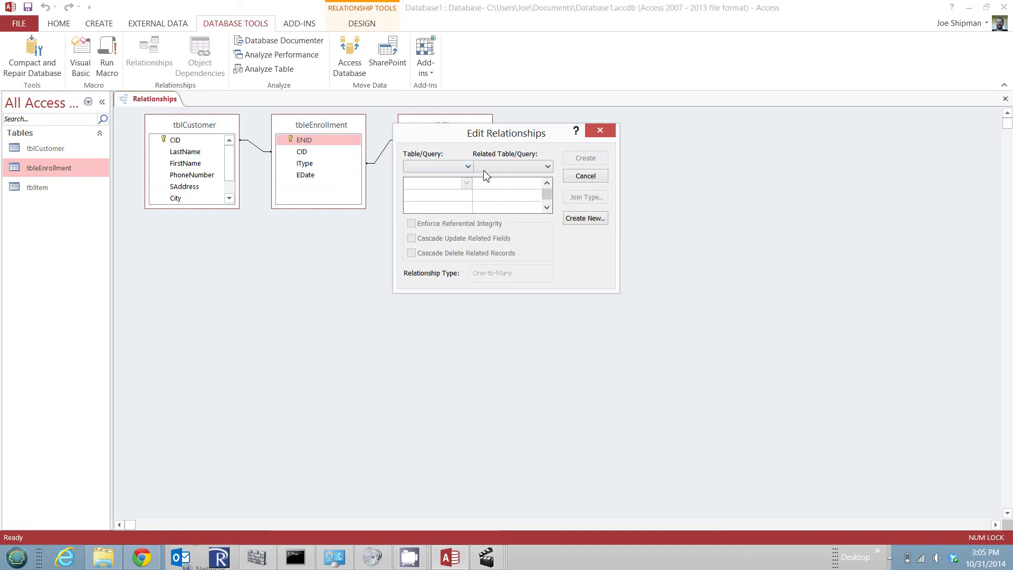
pyautogui.click(607, 130)
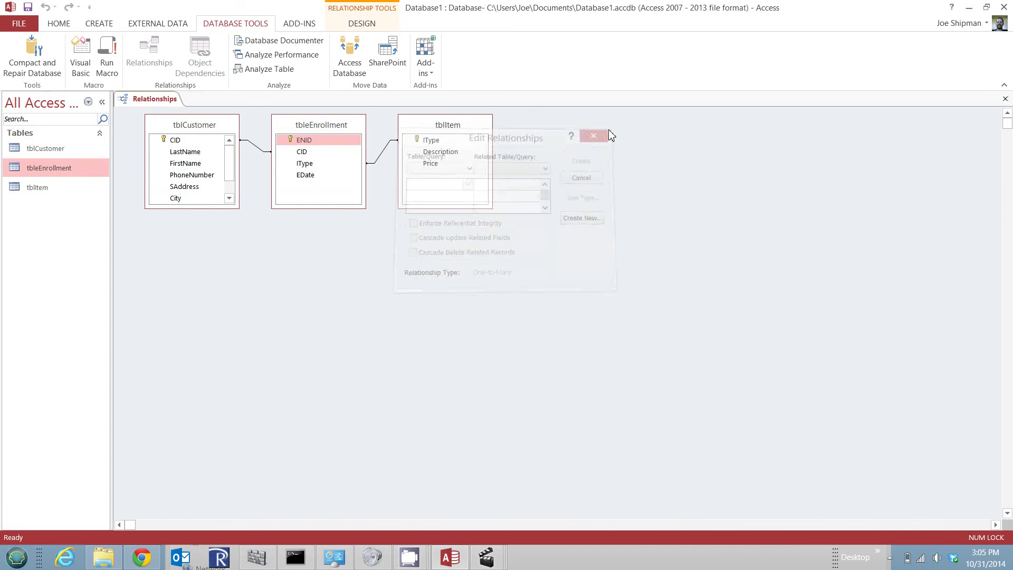
pyautogui.doubleClick(262, 152)
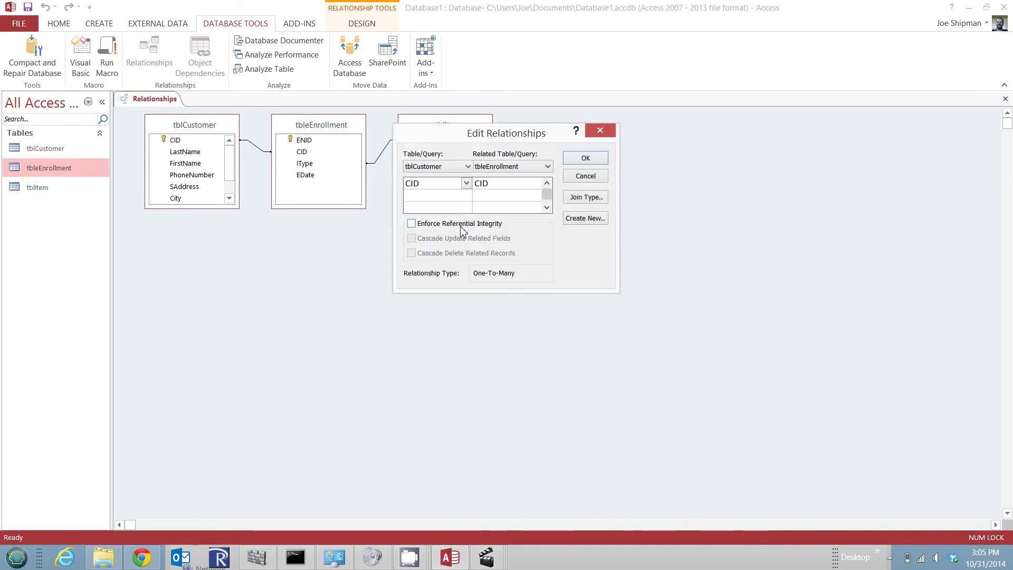
pyautogui.click(460, 226)
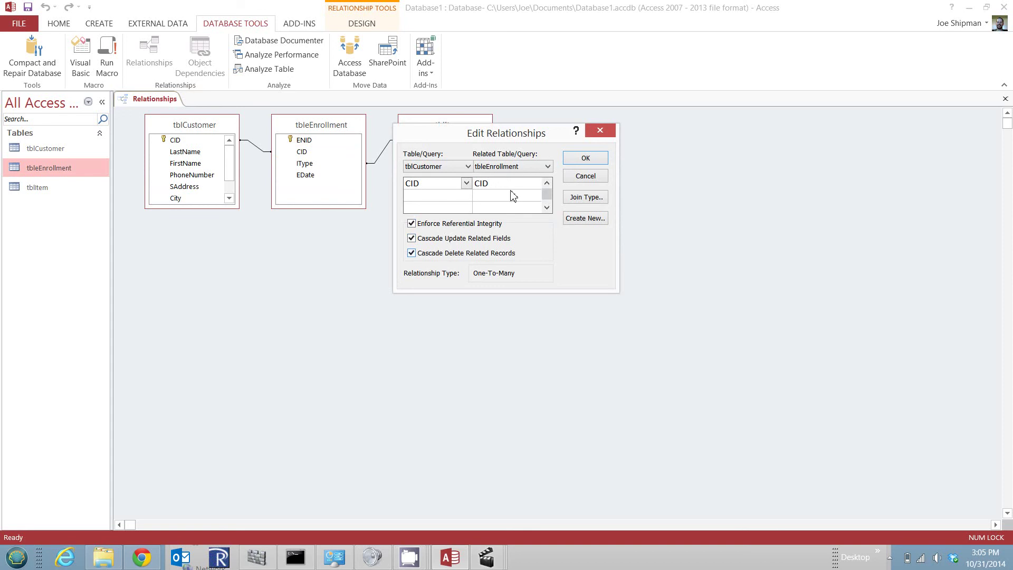
pyautogui.click(571, 159)
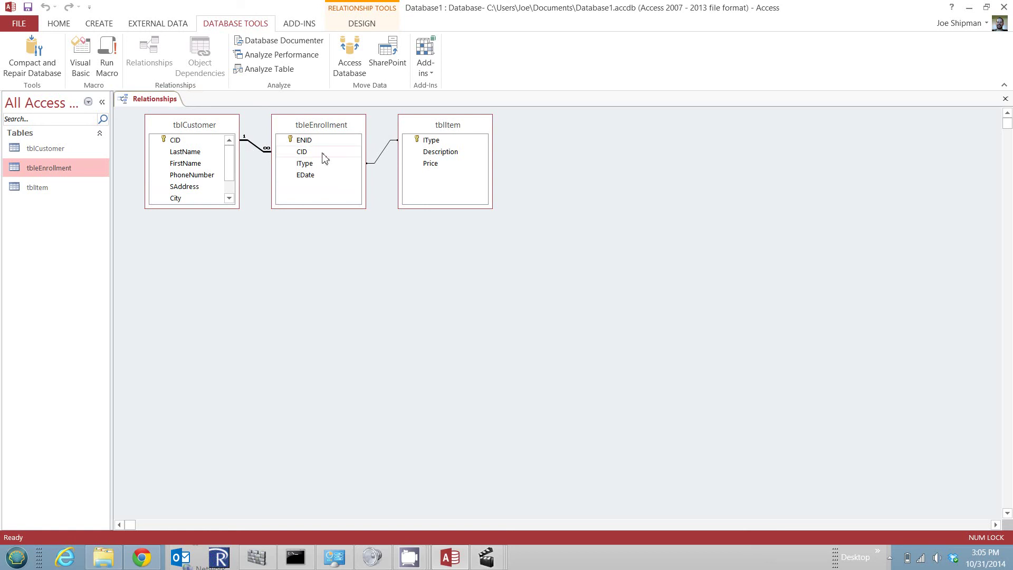
# Step: Enforce referential integrity on the IType relationship between tblItem and tbleEnrollment
pyautogui.click(378, 161)
pyautogui.doubleClick(378, 162)
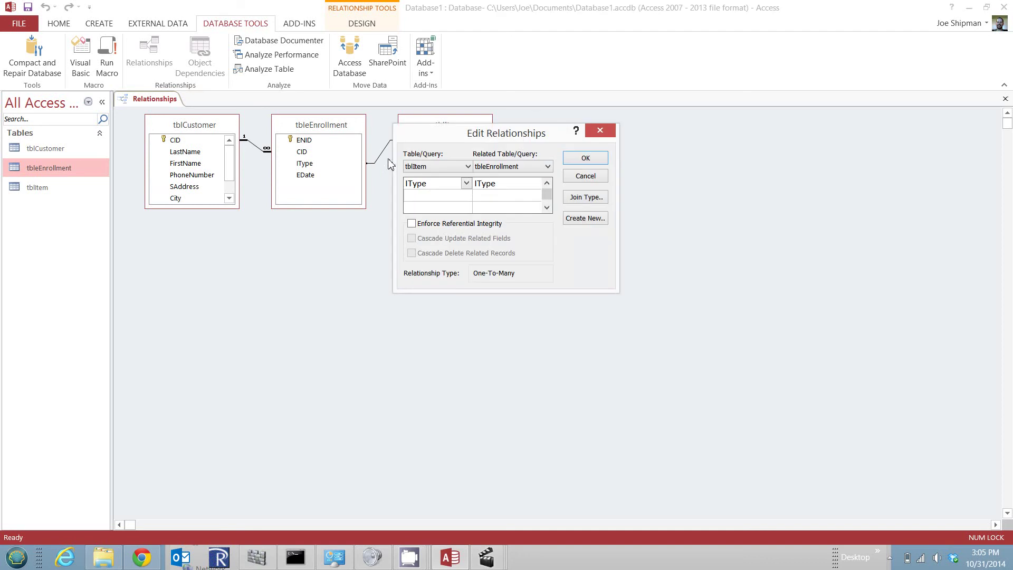
pyautogui.click(411, 224)
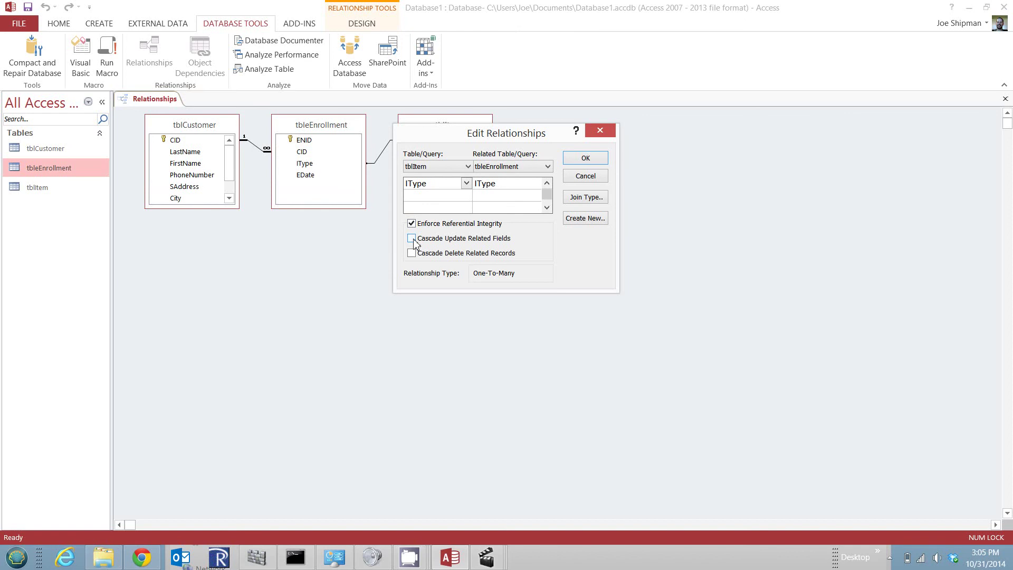
pyautogui.click(587, 159)
pyautogui.press('super+c')
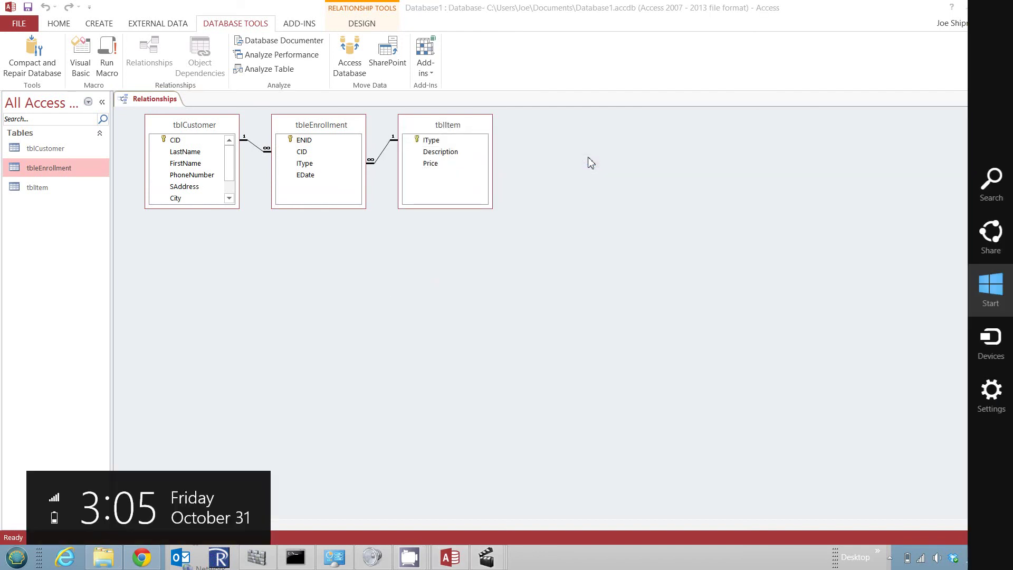
pyautogui.press('Return')
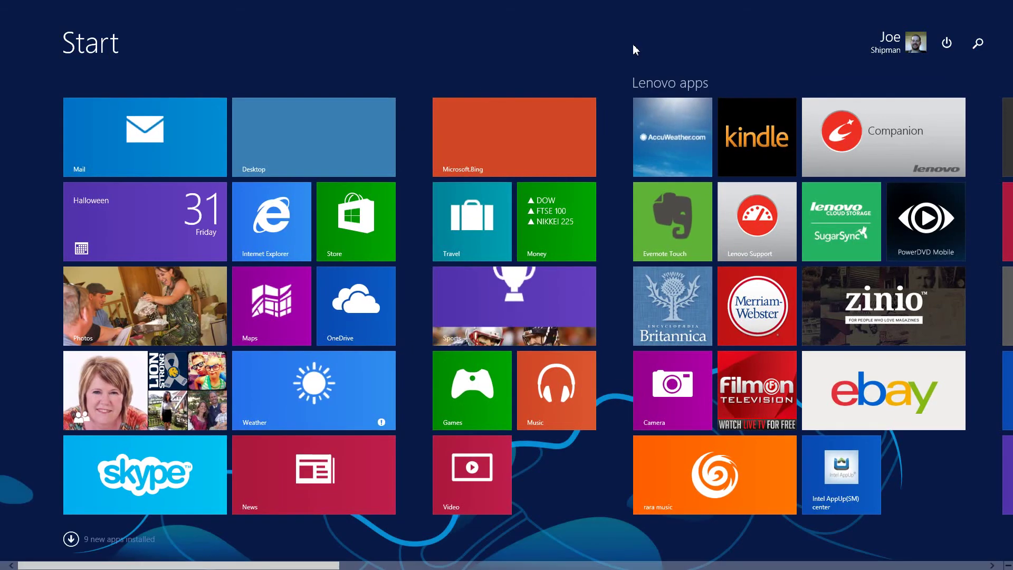
pyautogui.press('super')
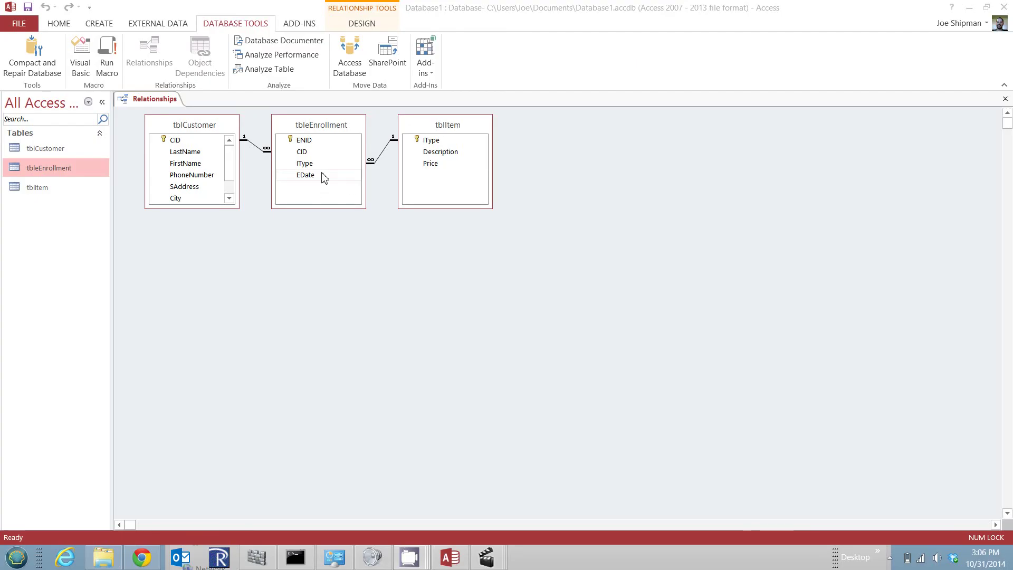
pyautogui.click(344, 165)
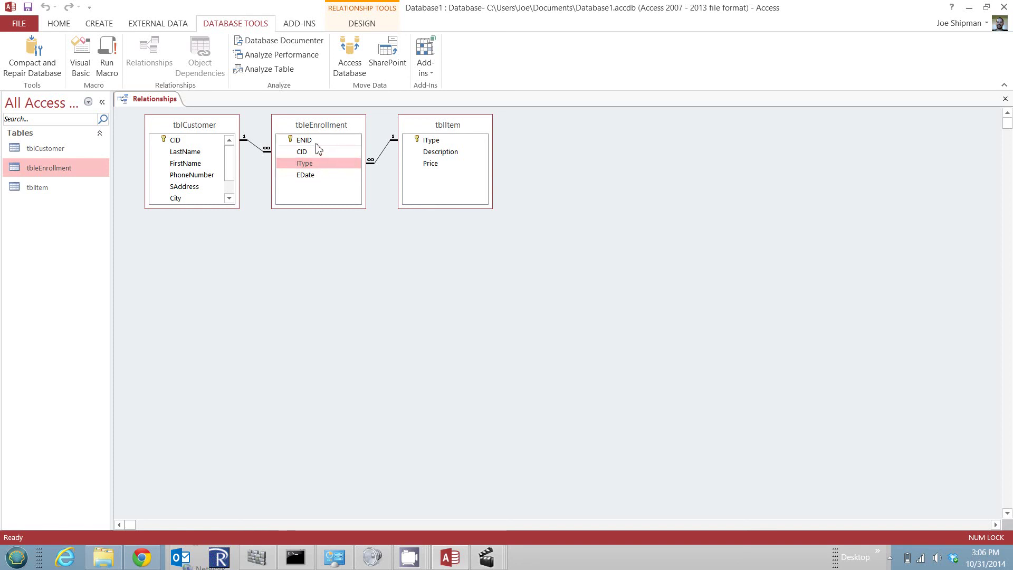
pyautogui.click(439, 143)
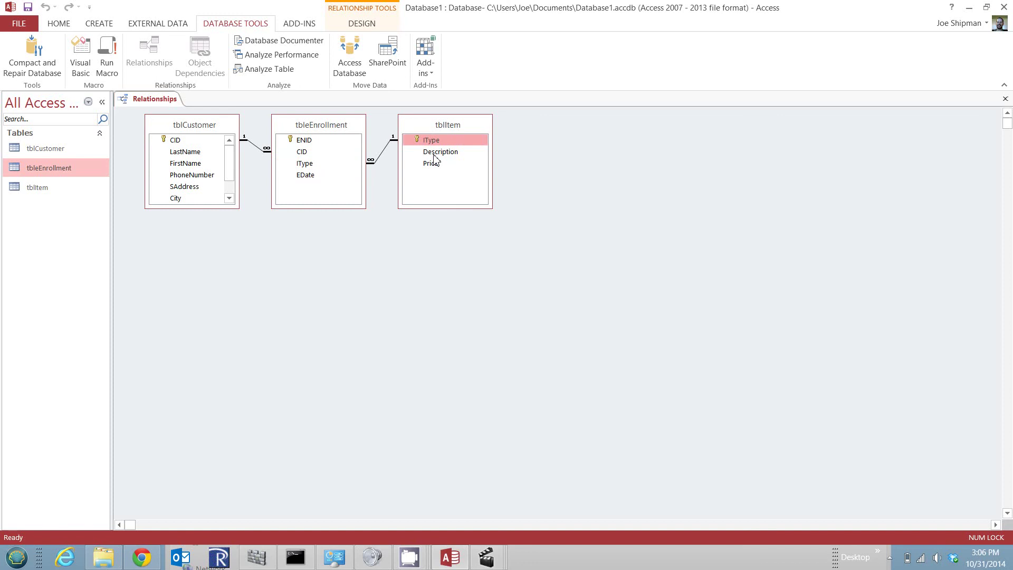
pyautogui.click(436, 236)
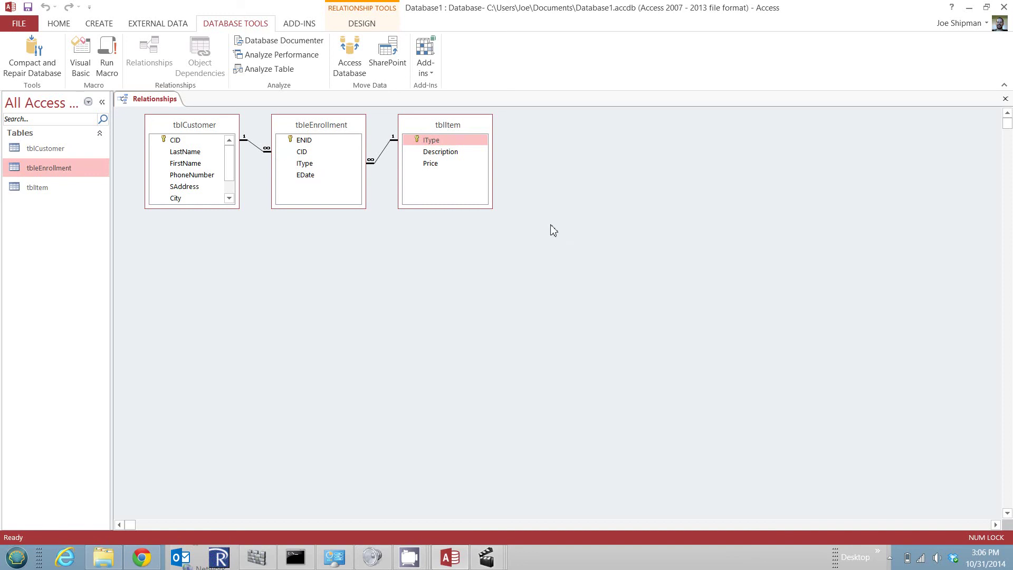
pyautogui.click(409, 557)
pyautogui.click(268, 474)
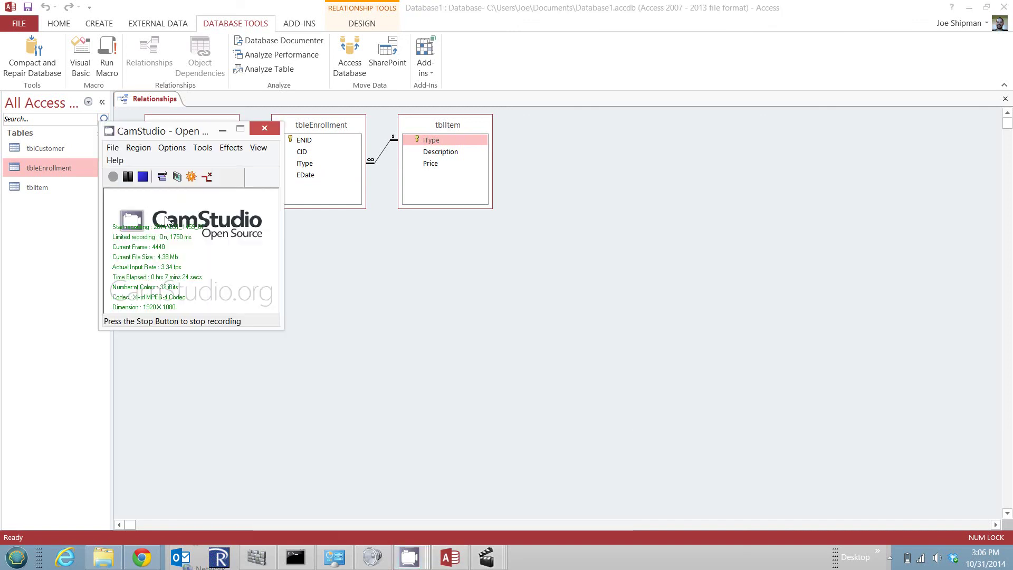